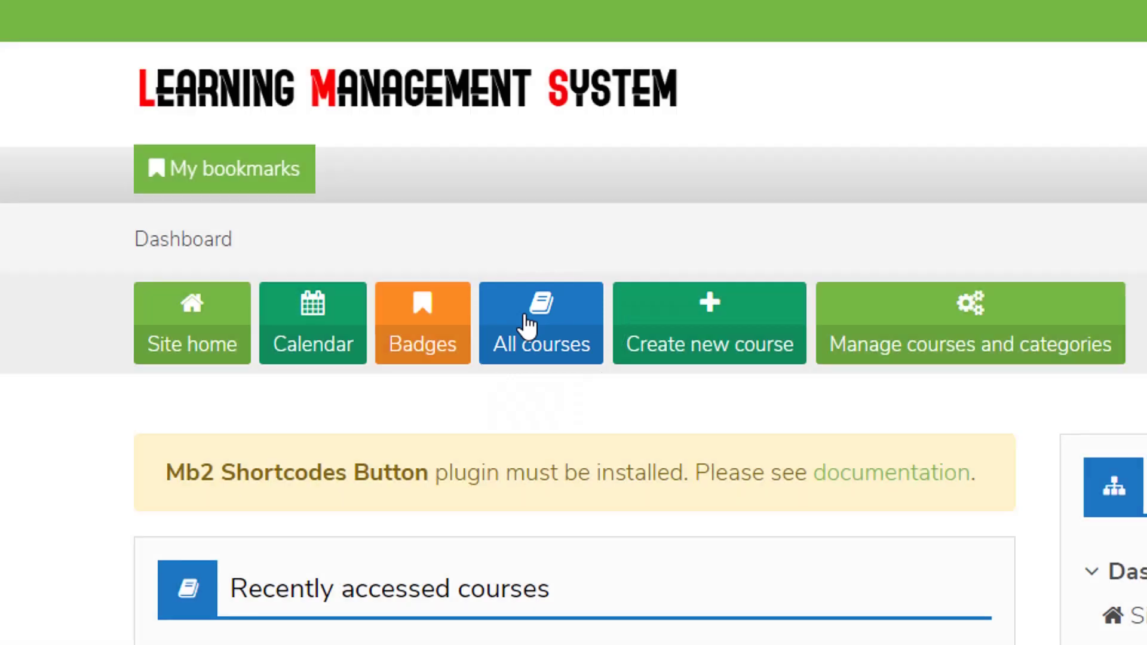
Step: Open Mathematics 5 from the Elementary category in All courses
left_click(527, 324)
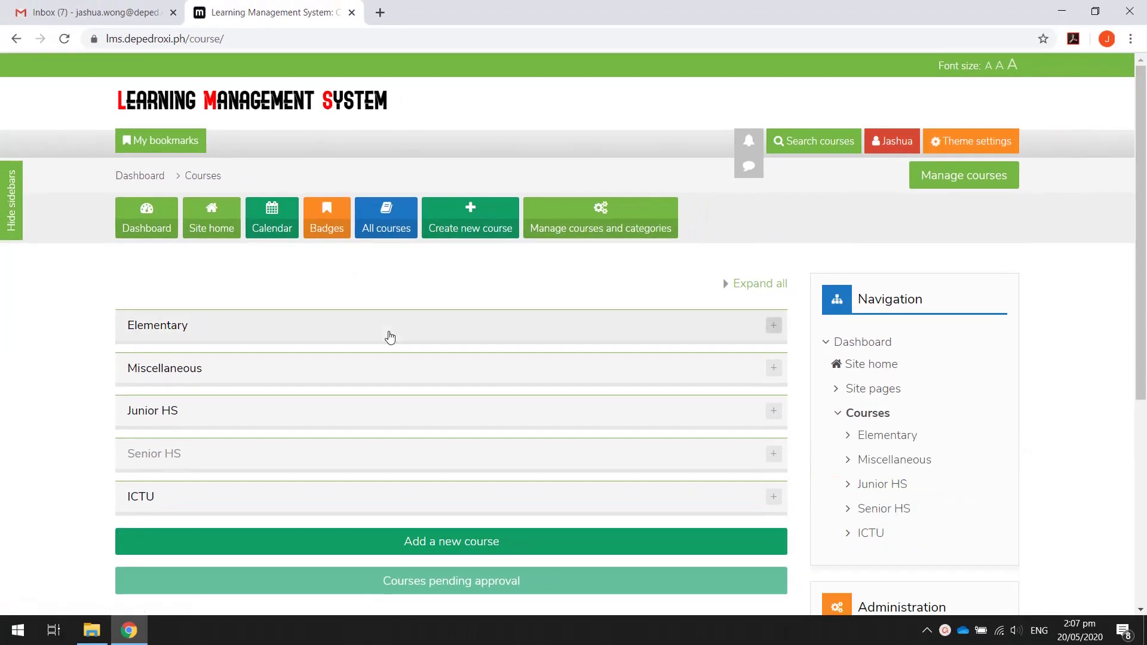
left_click(389, 337)
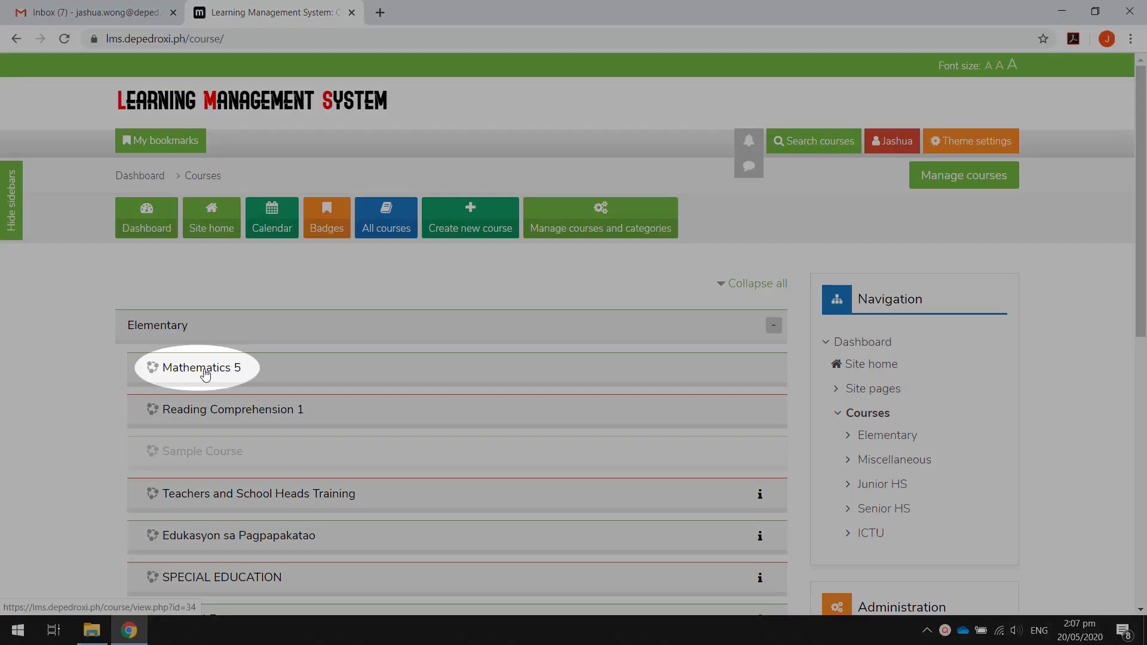
left_click(204, 375)
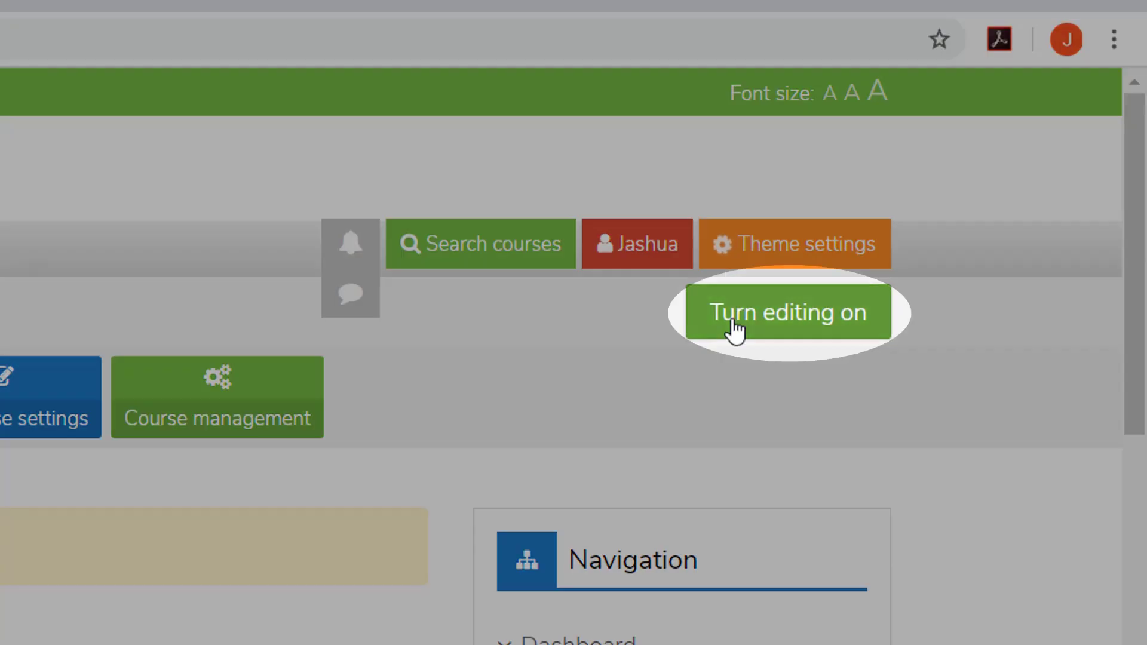
Step: Turn editing on and start adding a Quiz activity to Topic 1
left_click(733, 320)
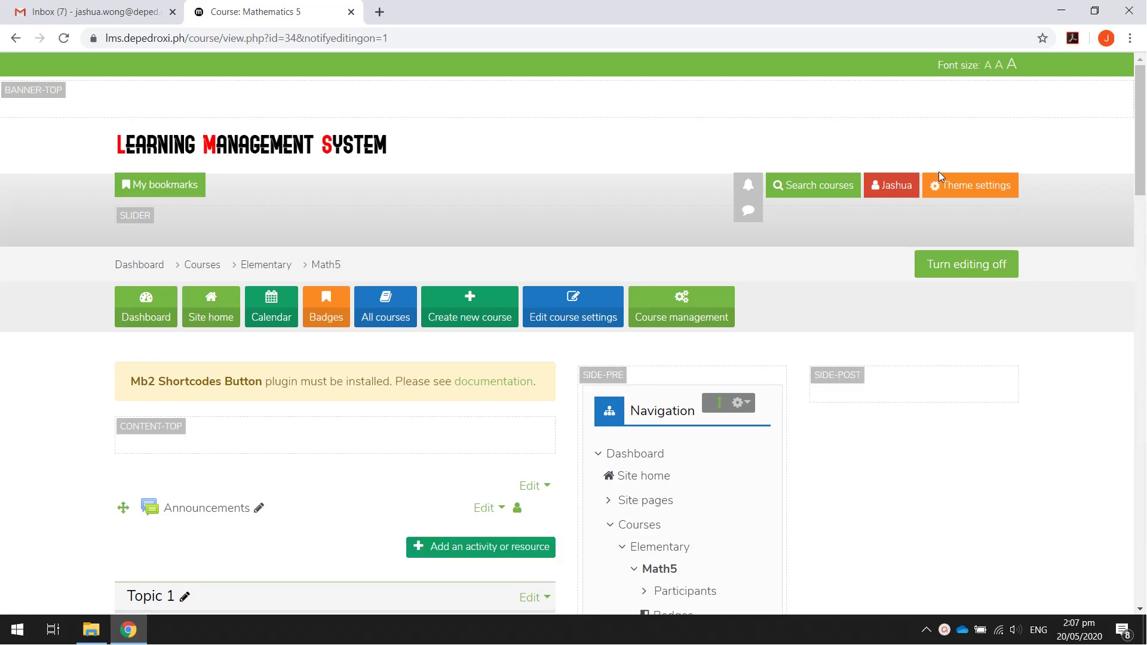
scroll(848, 251, "down", 3)
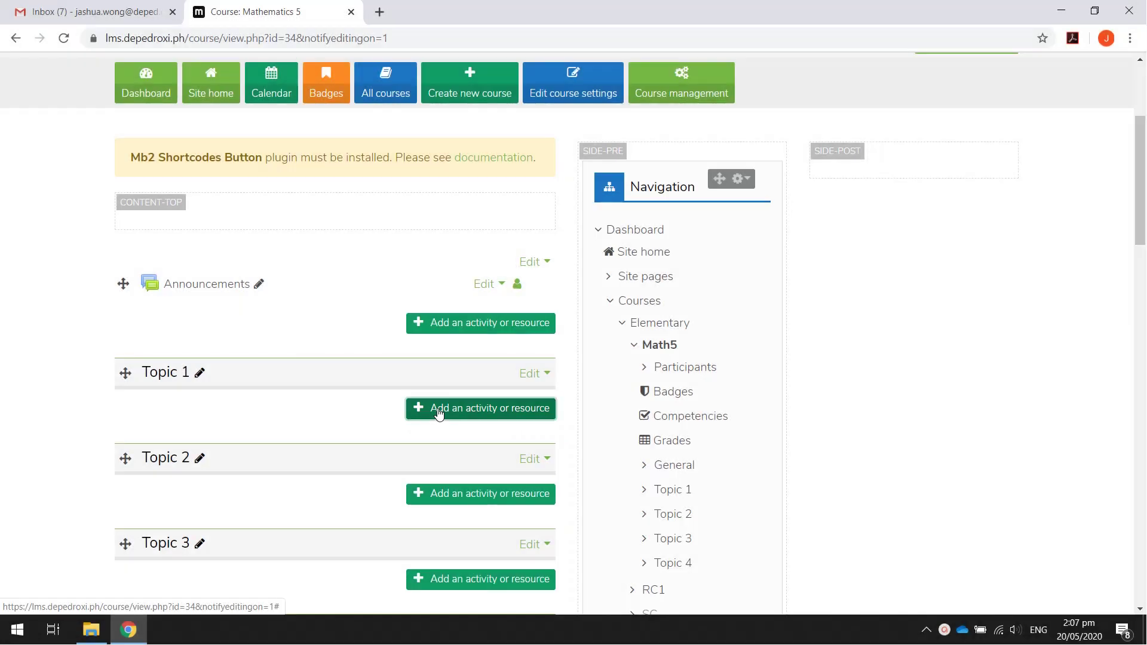
left_click(439, 409)
scroll(438, 412, "down", 2)
scroll(439, 412, "down", 1)
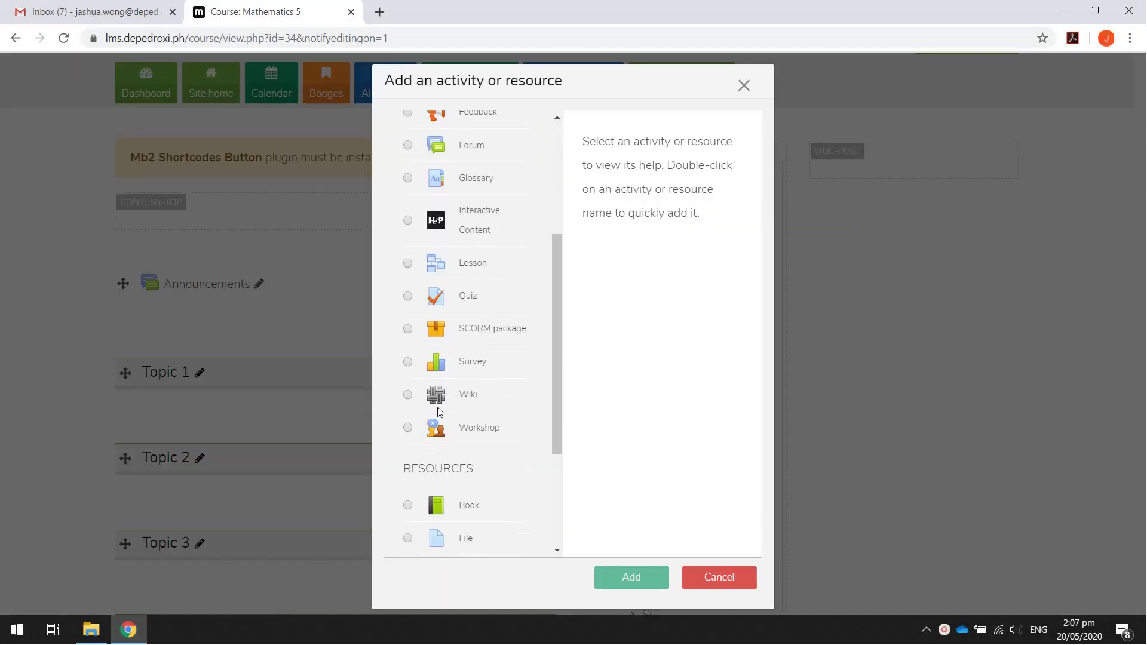
left_click(408, 297)
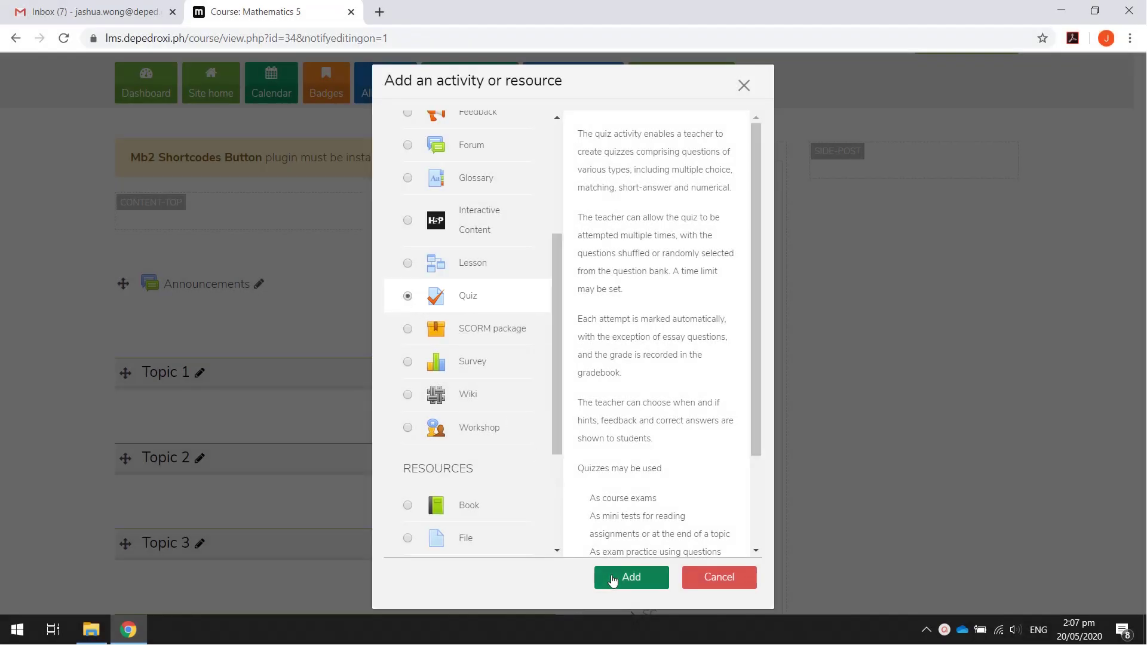
left_click(614, 581)
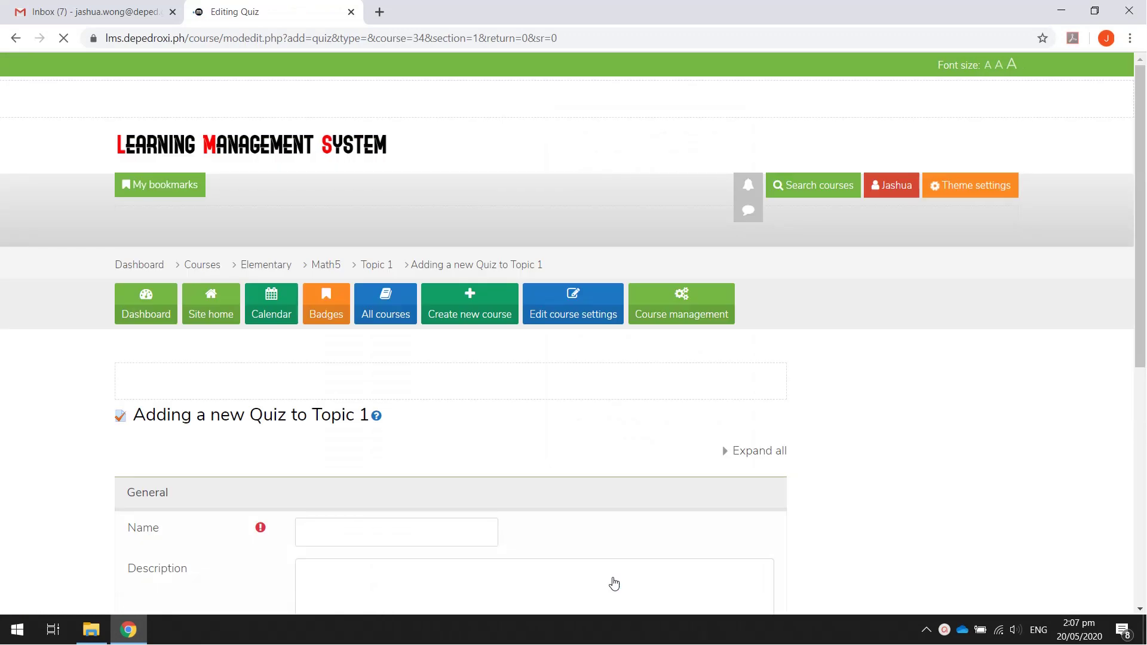
scroll(614, 583, "down", 1)
scroll(614, 583, "down", 2)
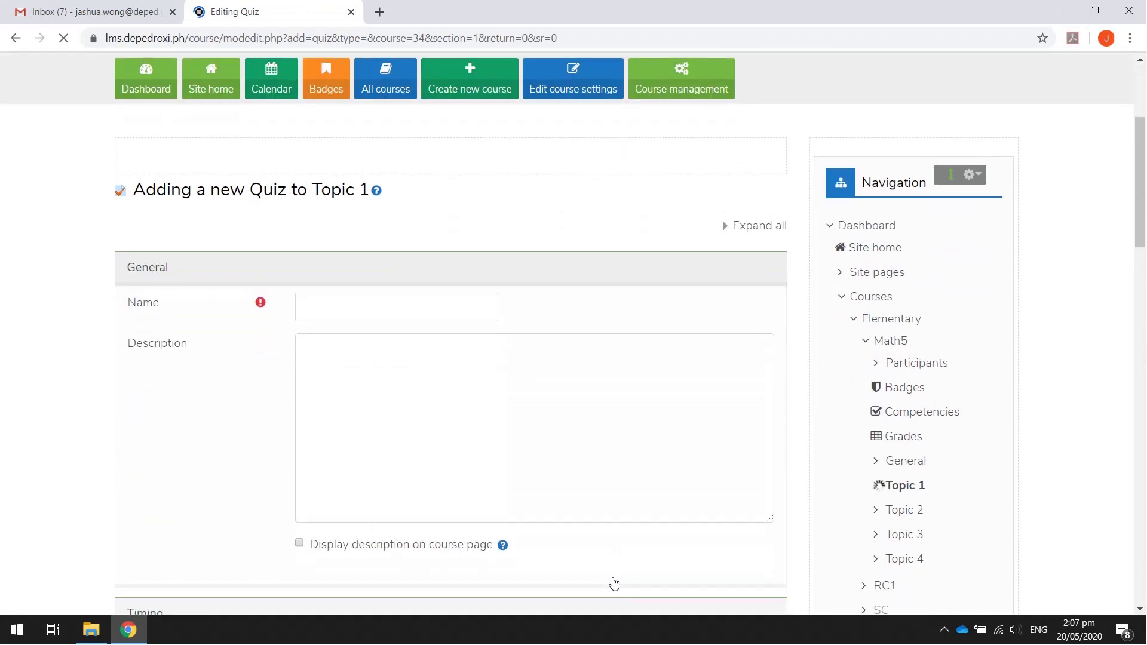
scroll(613, 583, "down", 2)
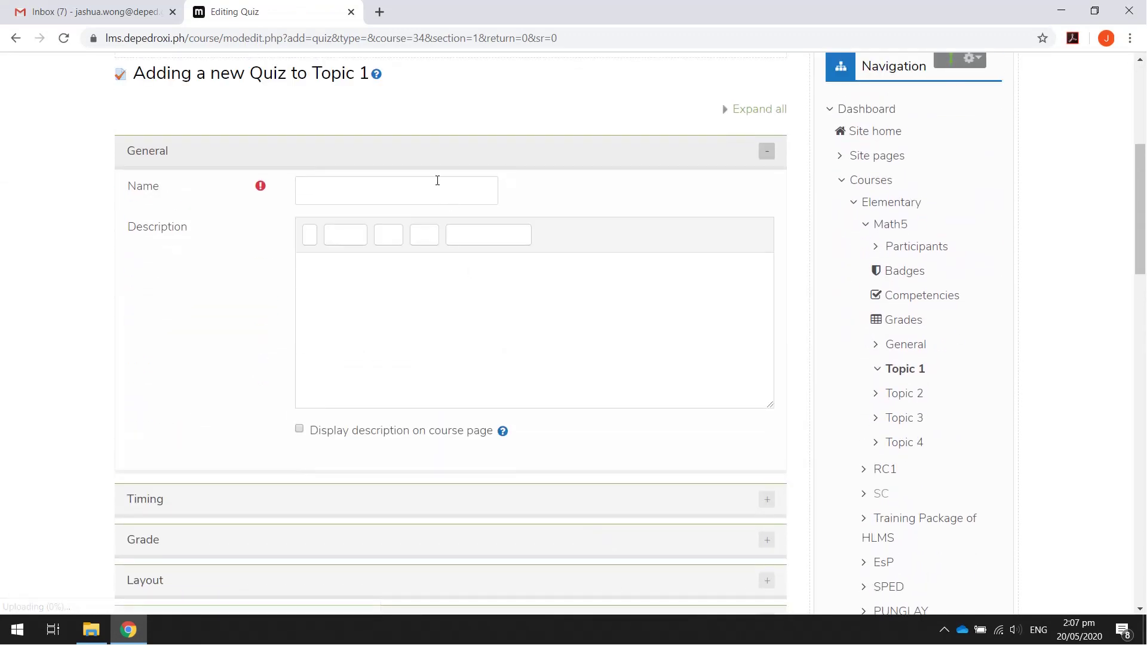
Step: Name the quiz 'Quiz 1' and expand its Timing settings
left_click(438, 182)
type("uiz 1")
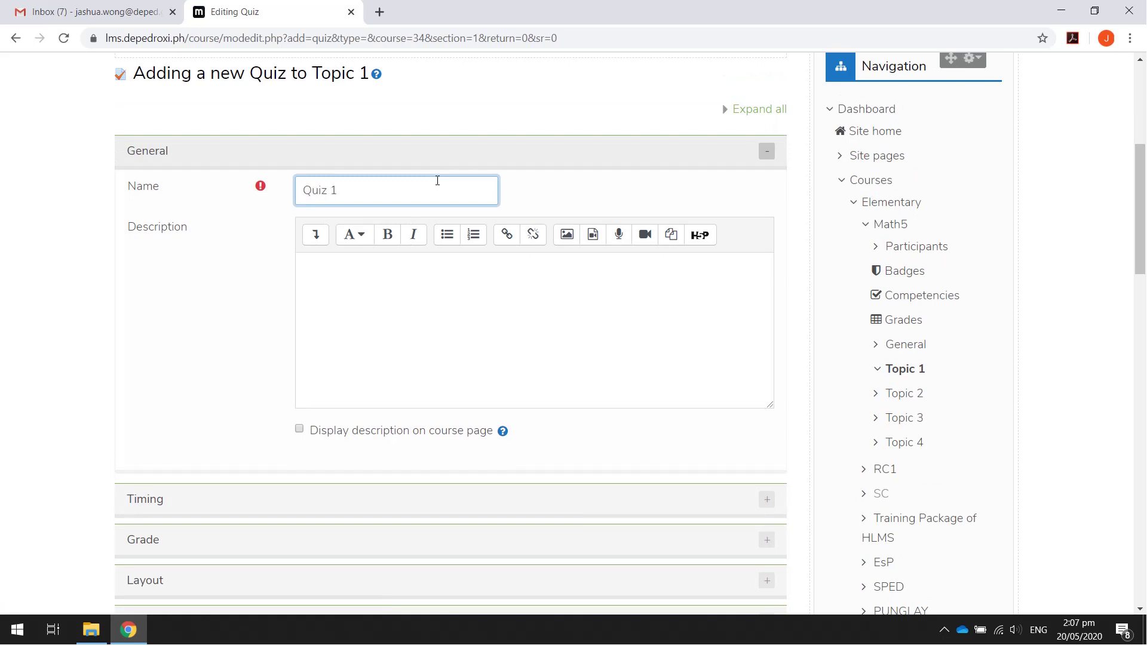
scroll(410, 236, "down", 1)
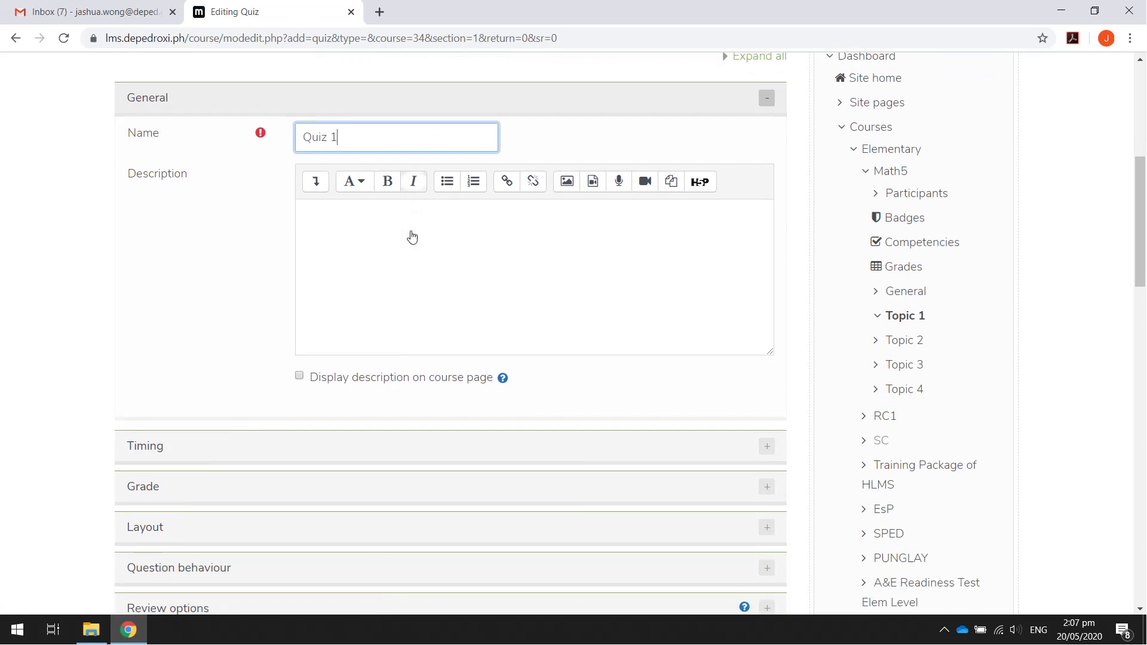
left_click(378, 428)
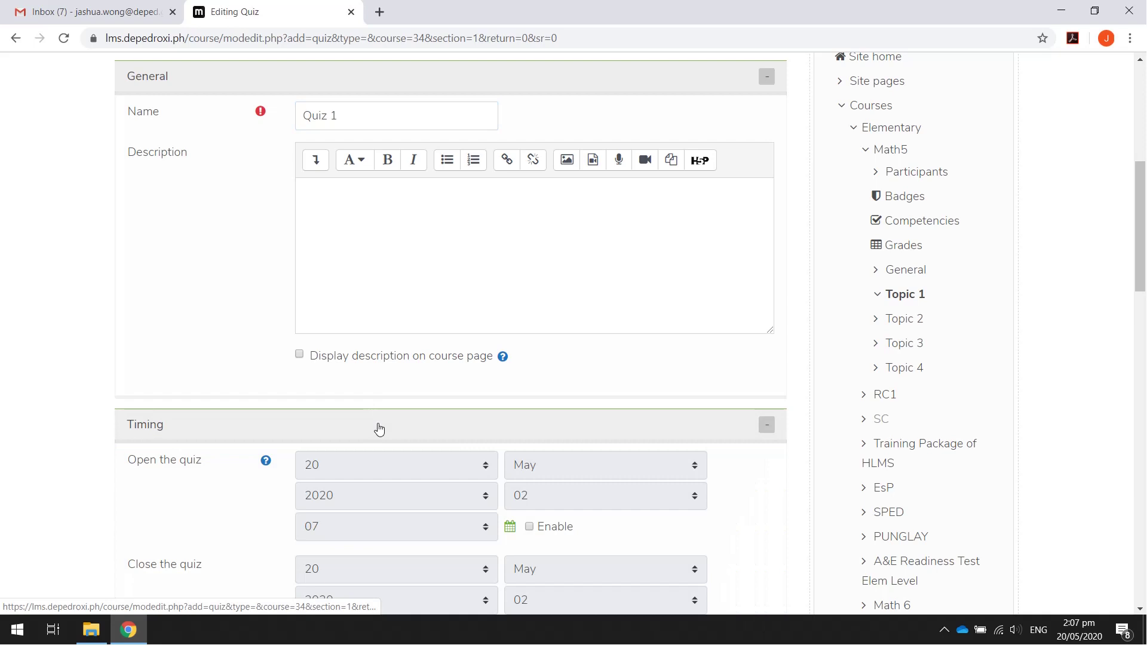
scroll(555, 384, "down", 1)
scroll(556, 381, "down", 1)
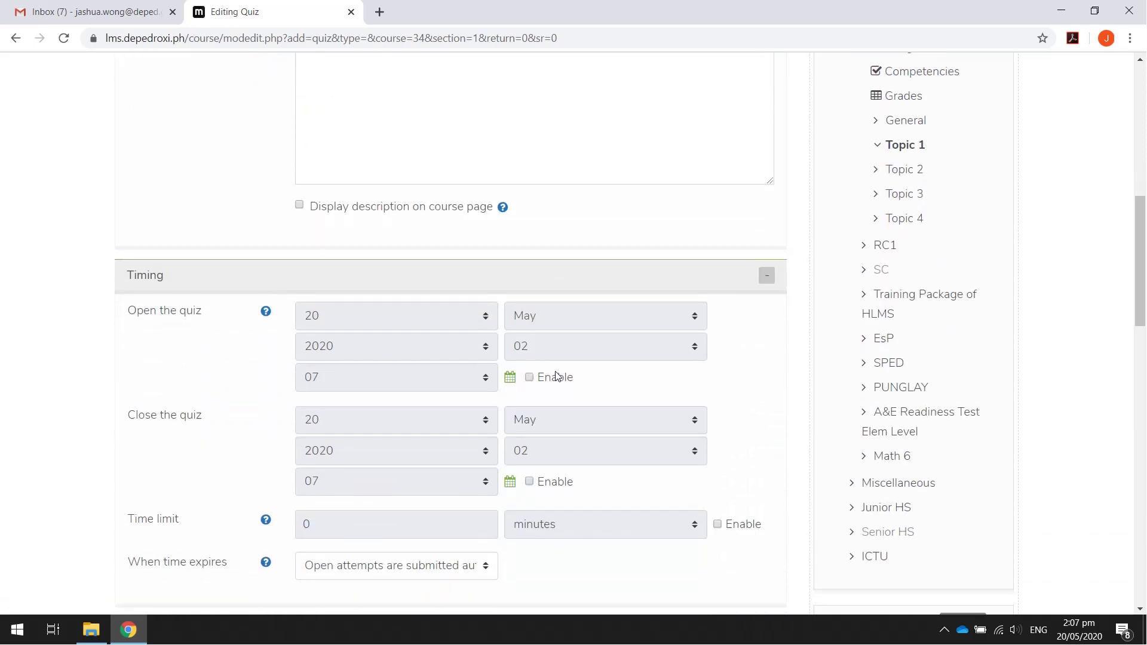
scroll(556, 376, "down", 1)
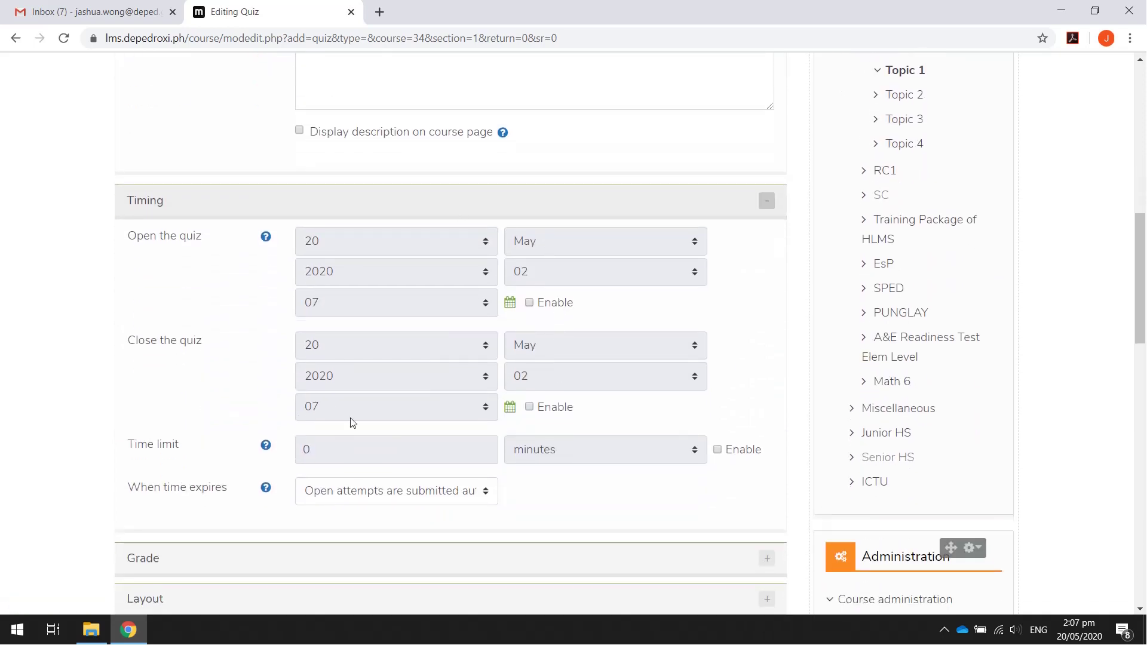
Step: Set Quiz 1 to open on 21 May 2020 at 09:00
left_click(529, 303)
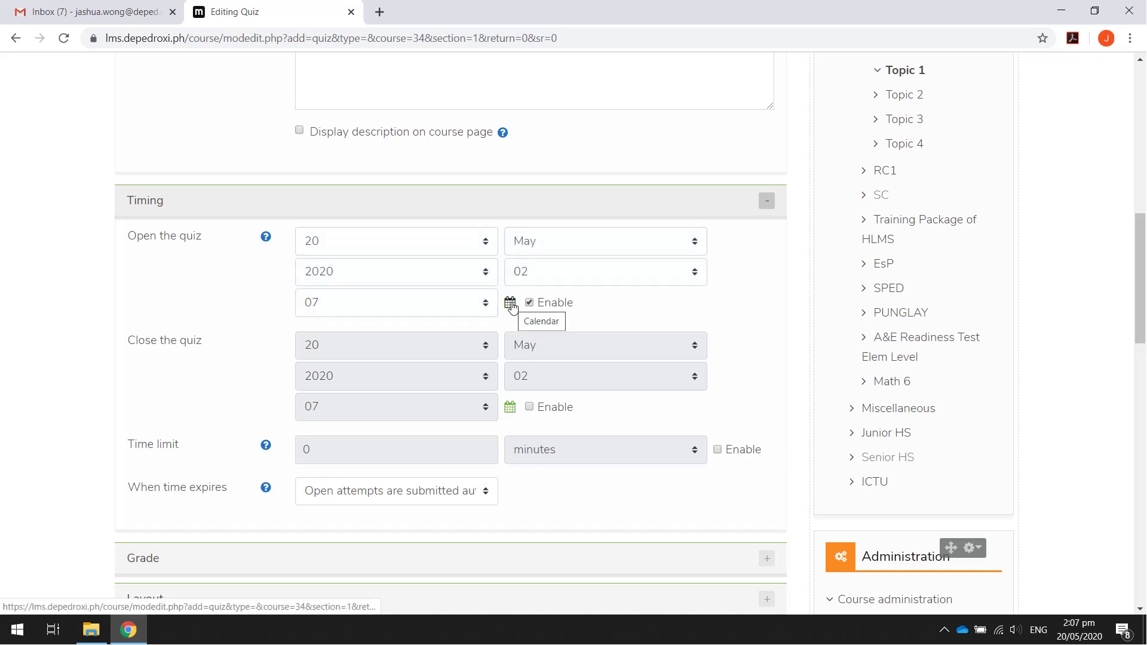
left_click(510, 302)
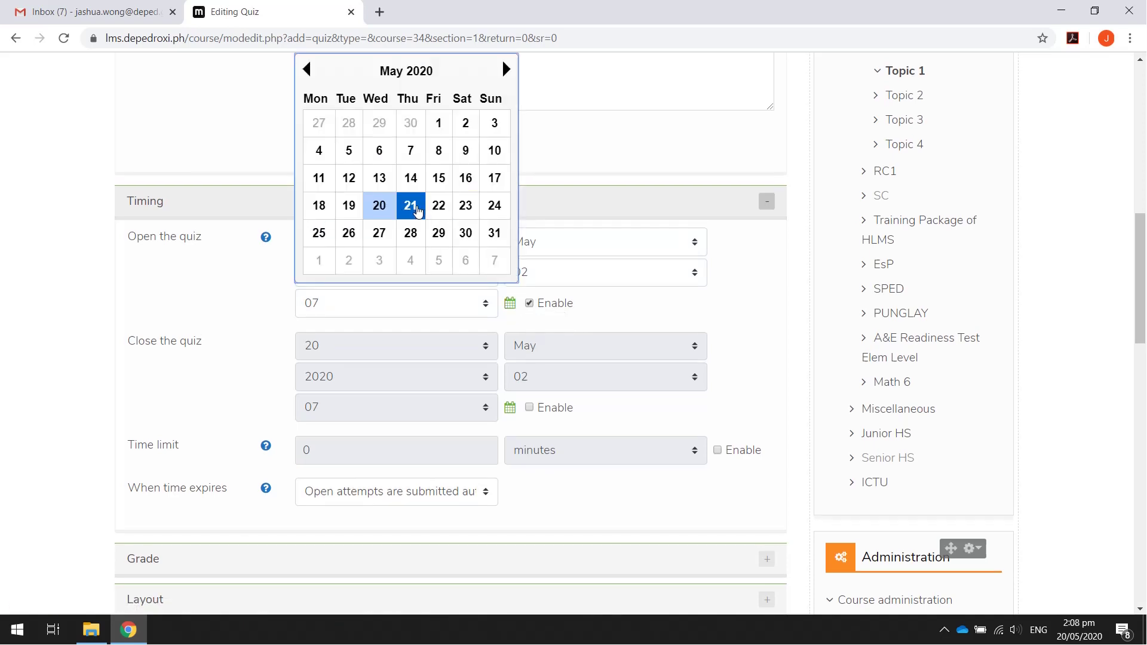
left_click(421, 212)
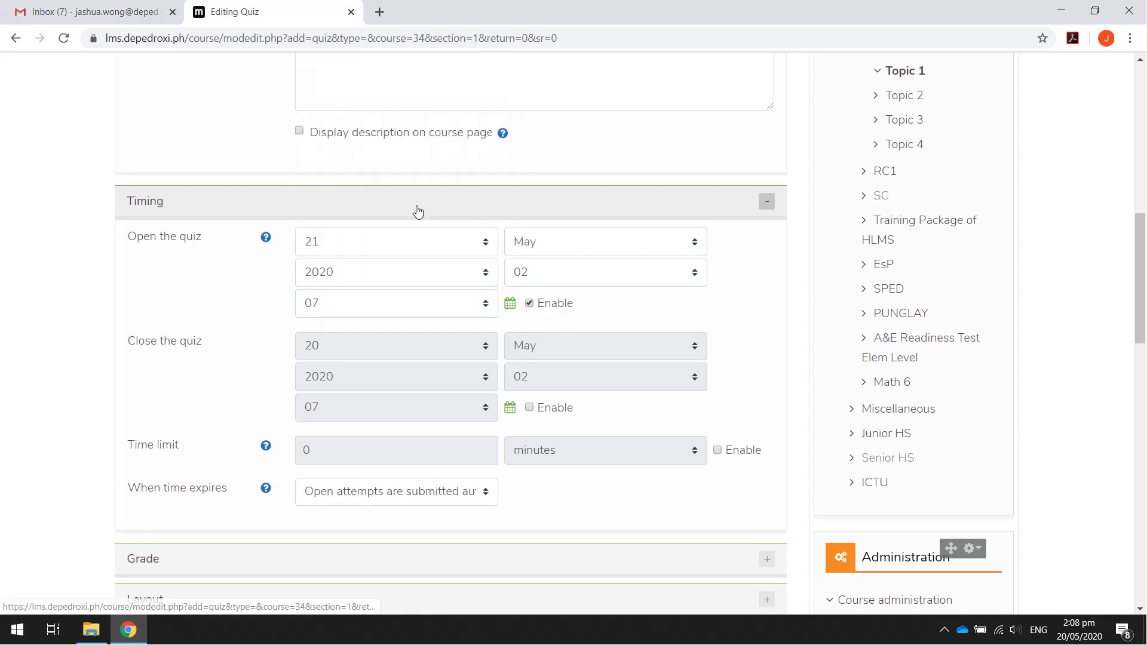
left_click(527, 272)
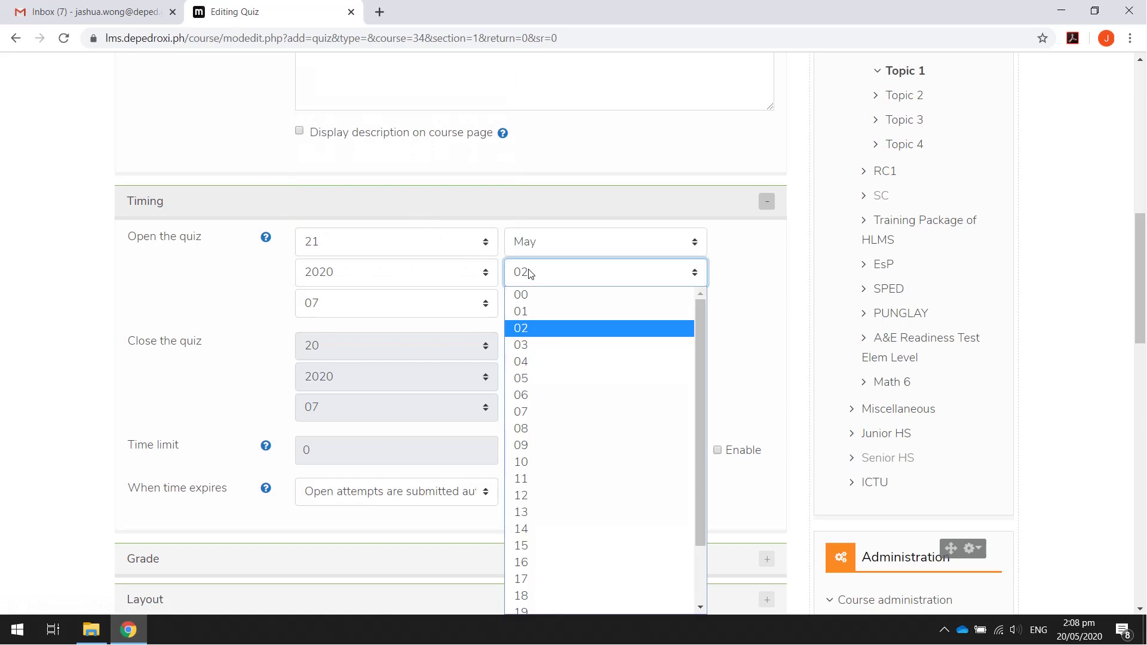
left_click(542, 446)
left_click(460, 306)
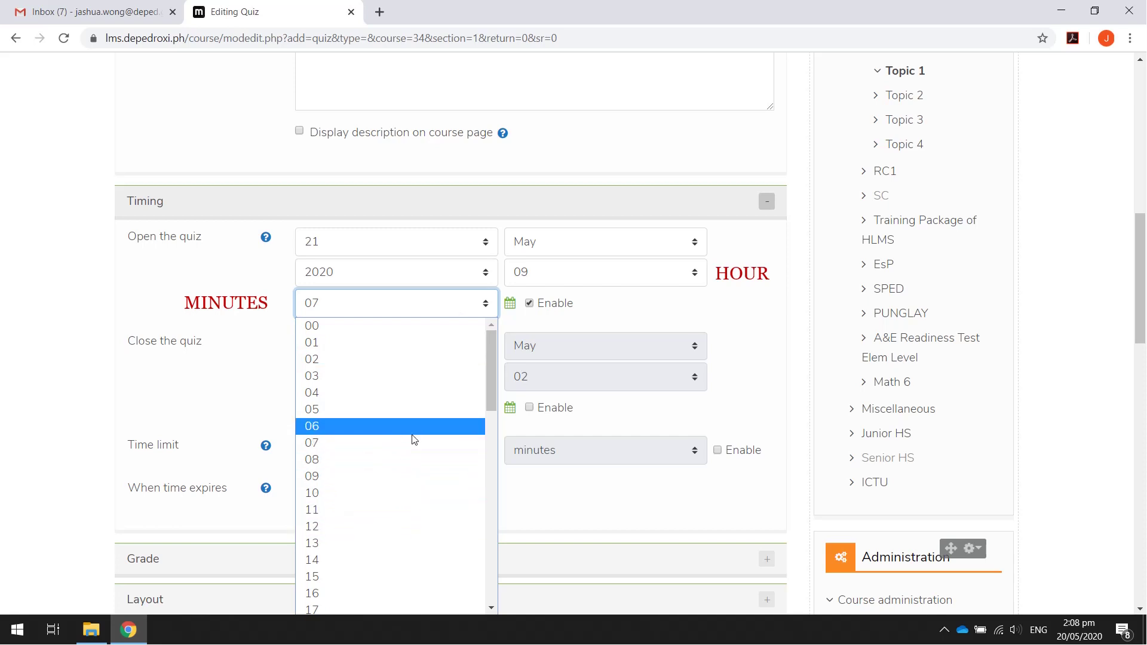
left_click(409, 325)
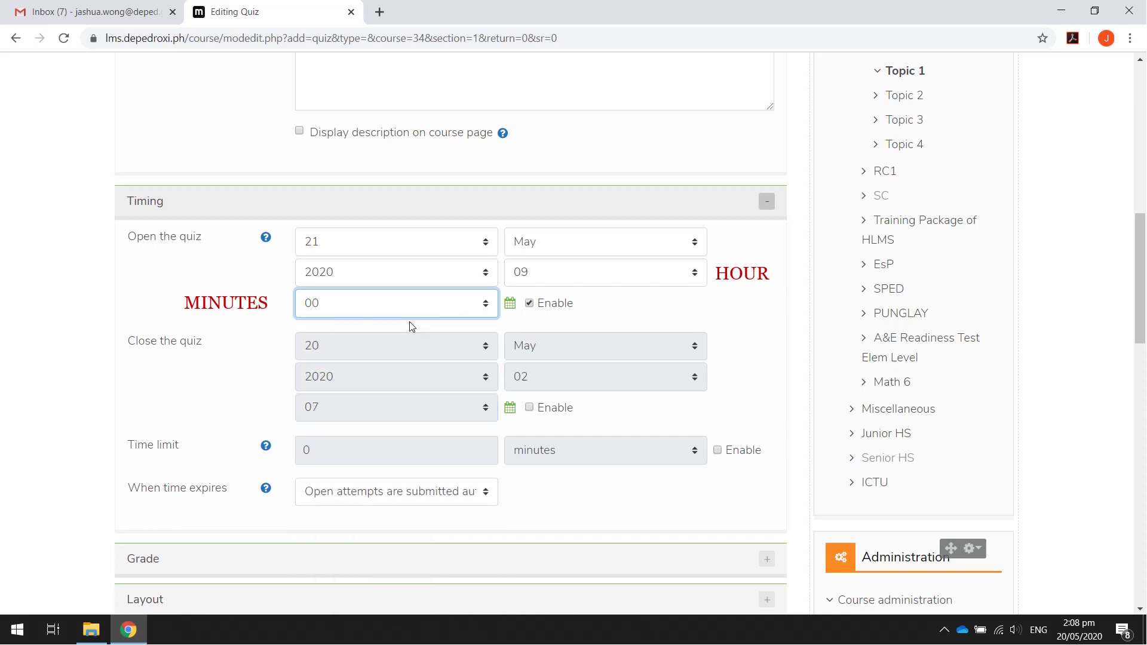
Step: Set Quiz 1 to close on 21 May 2020 at 10:00
left_click(529, 408)
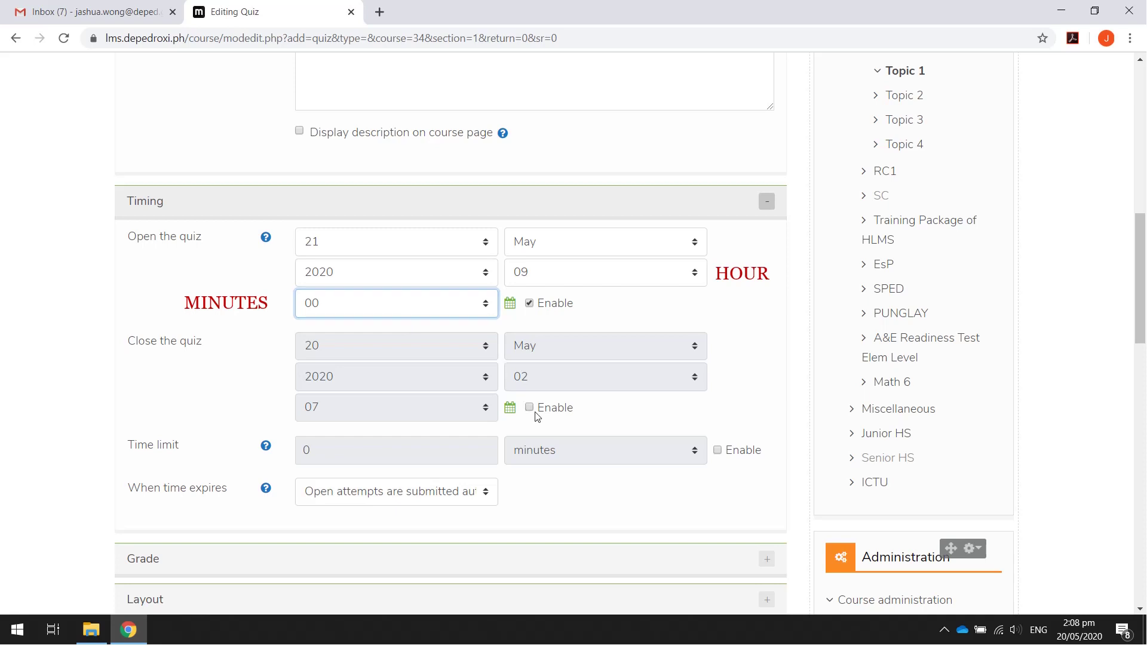
left_click(509, 409)
left_click(411, 254)
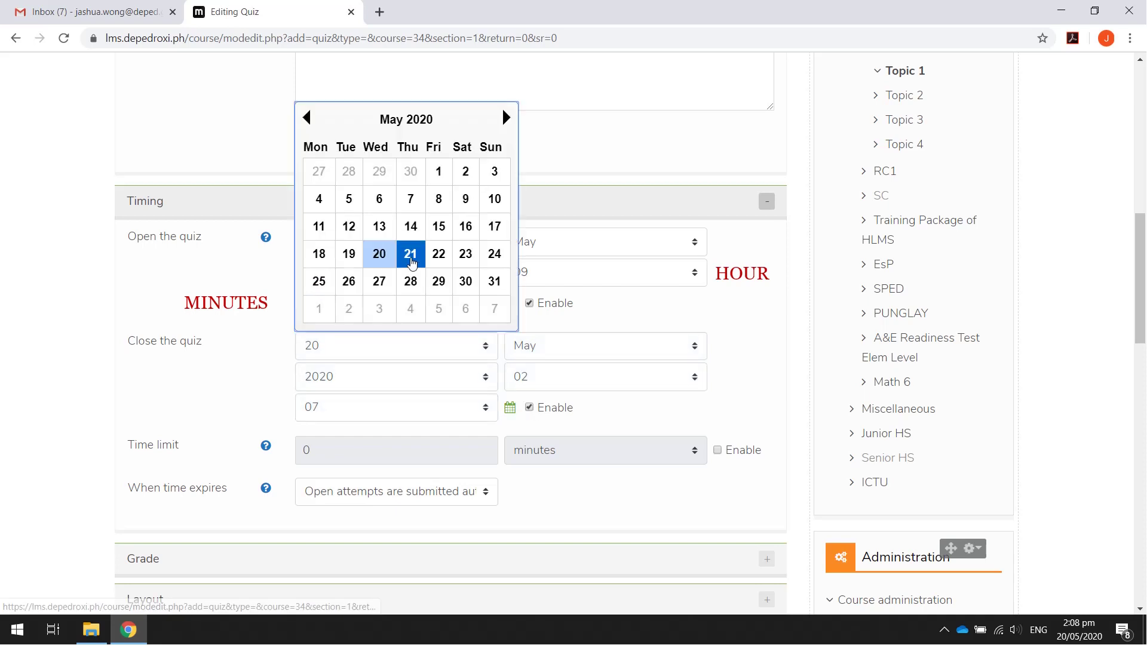
left_click(538, 384)
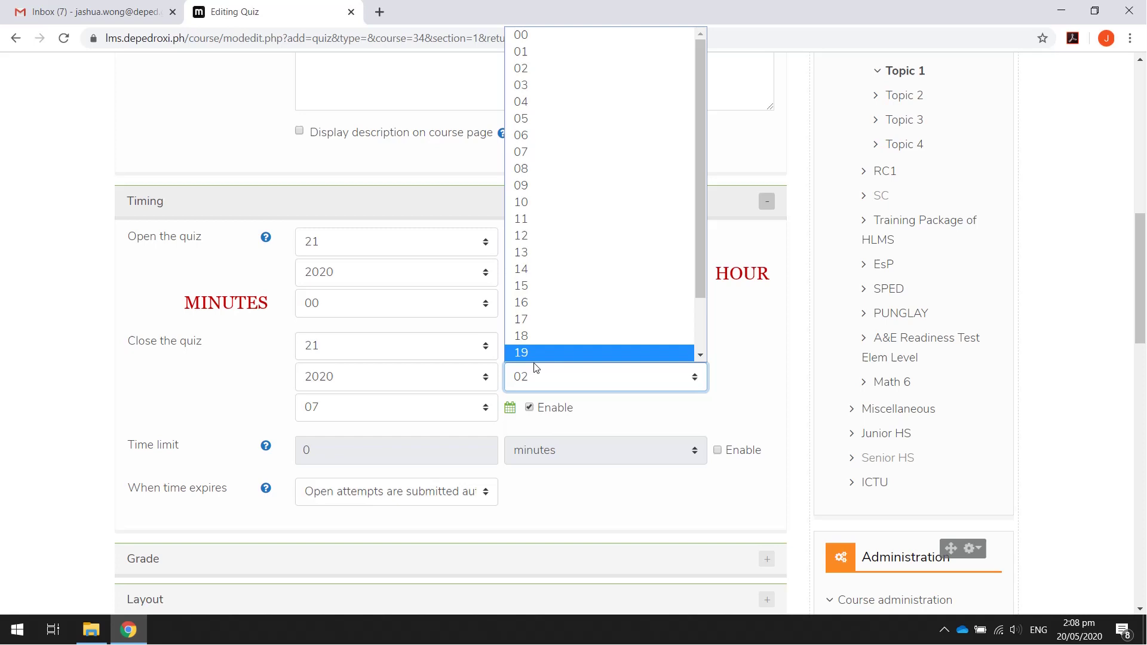
left_click(534, 205)
left_click(401, 408)
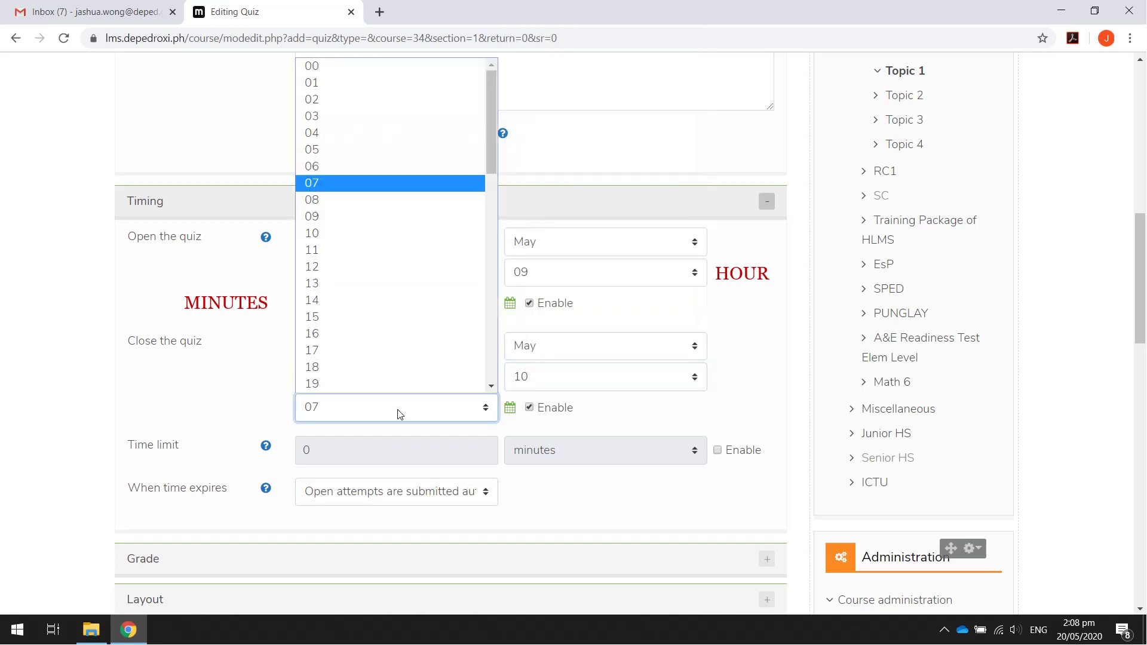
left_click(387, 66)
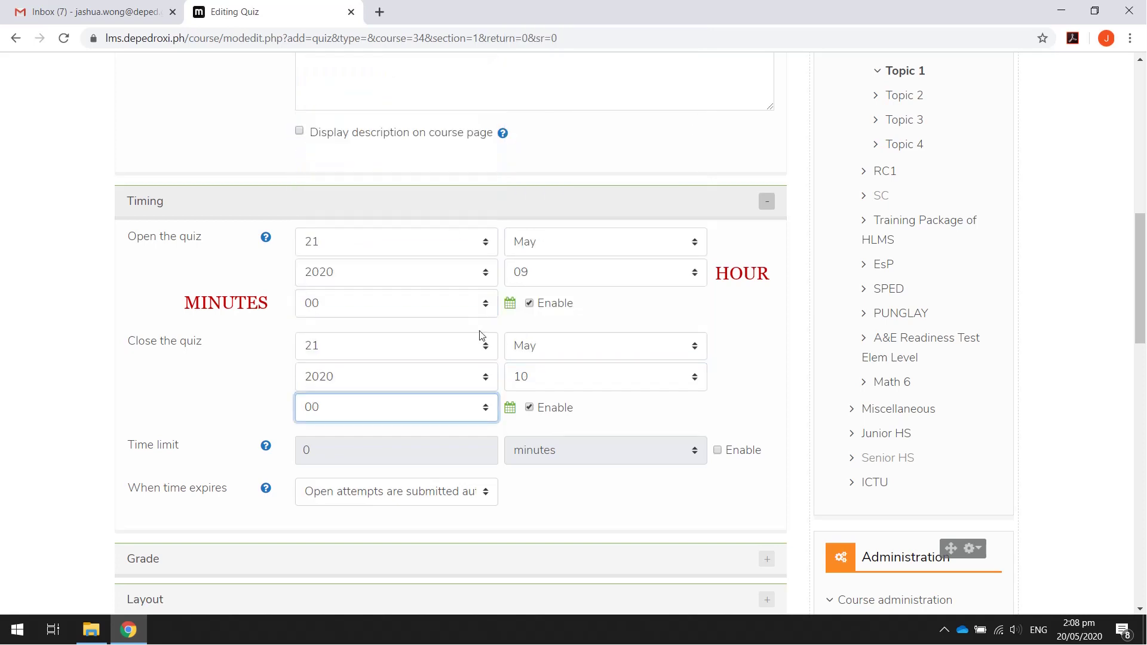
Step: Enable a 3-minute time limit and check the options for when time expires
left_click(717, 450)
left_click(353, 451)
key("BackSpace")
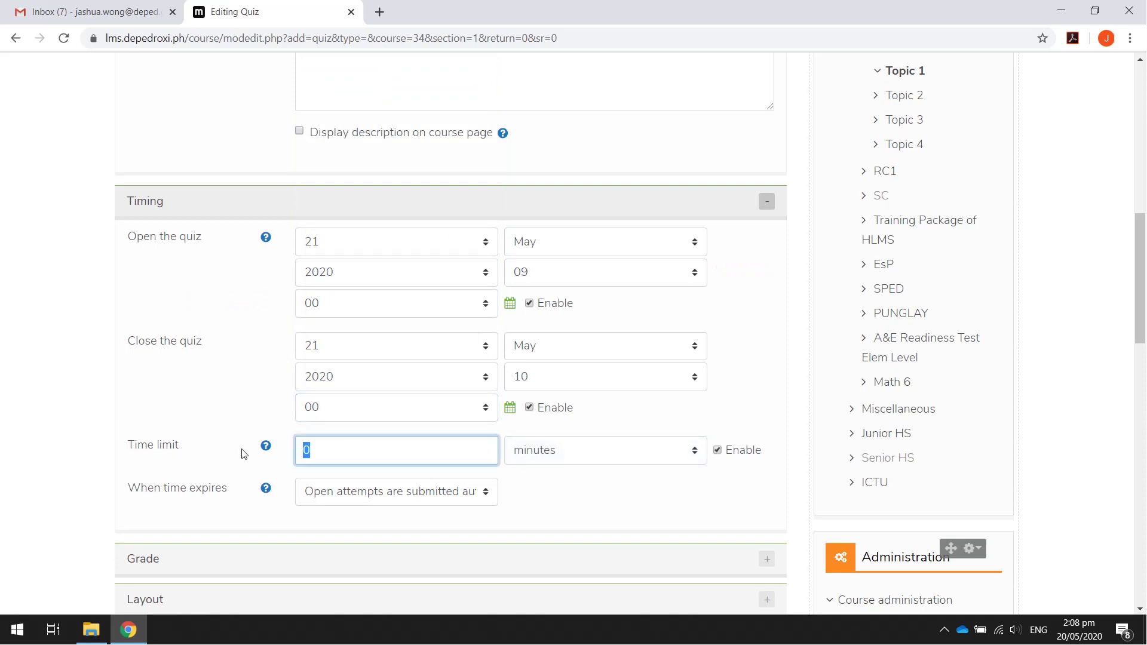
type("3")
left_click(551, 496)
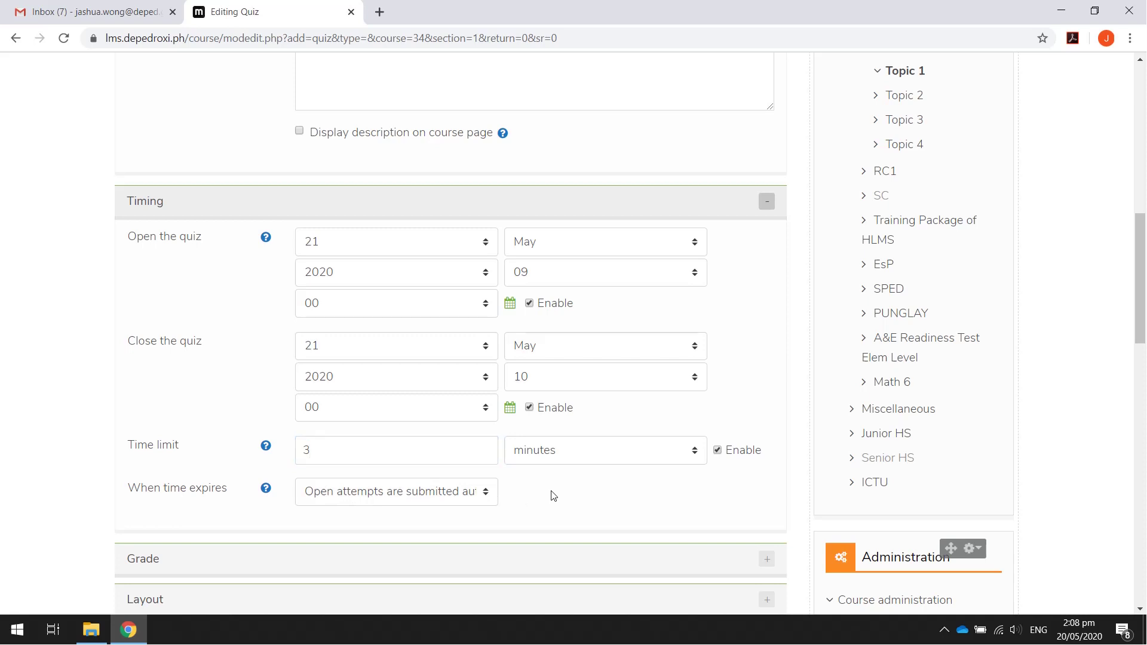
scroll(530, 483, "down", 2)
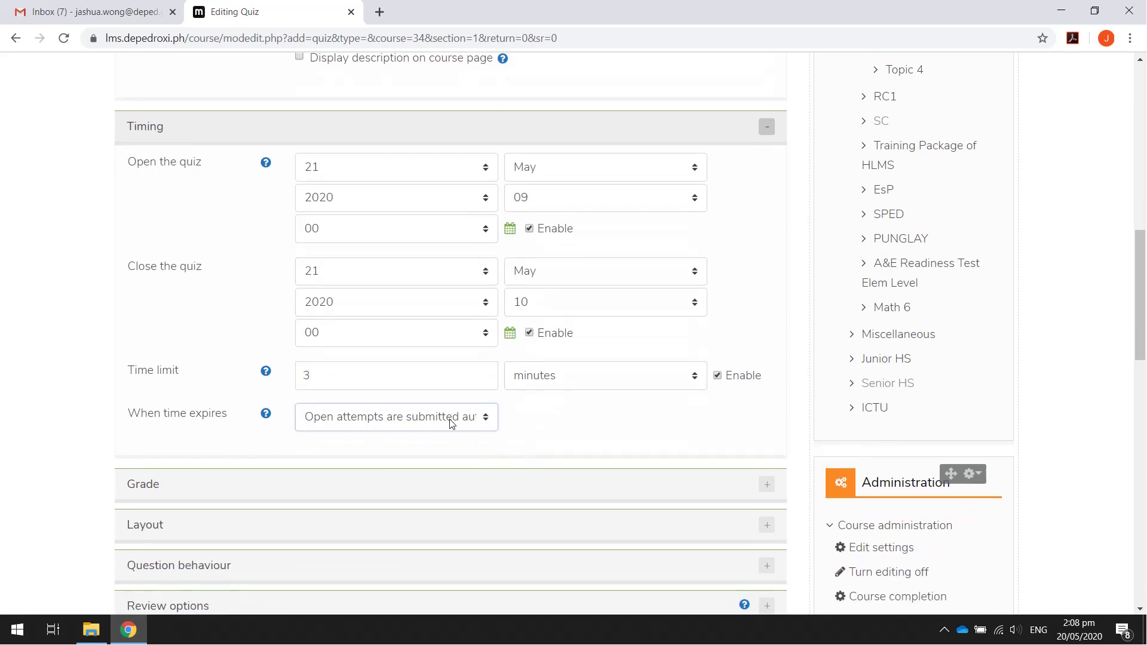
left_click(451, 425)
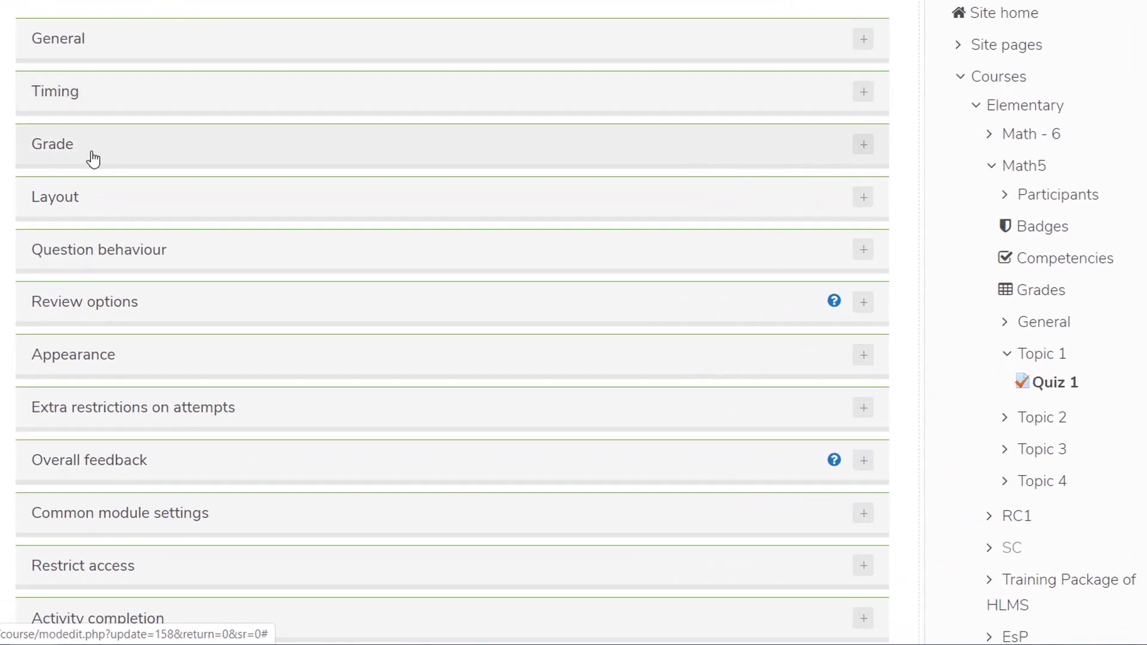
Step: Set the grade to pass to 5 and keep attempts allowed at 1
left_click(94, 159)
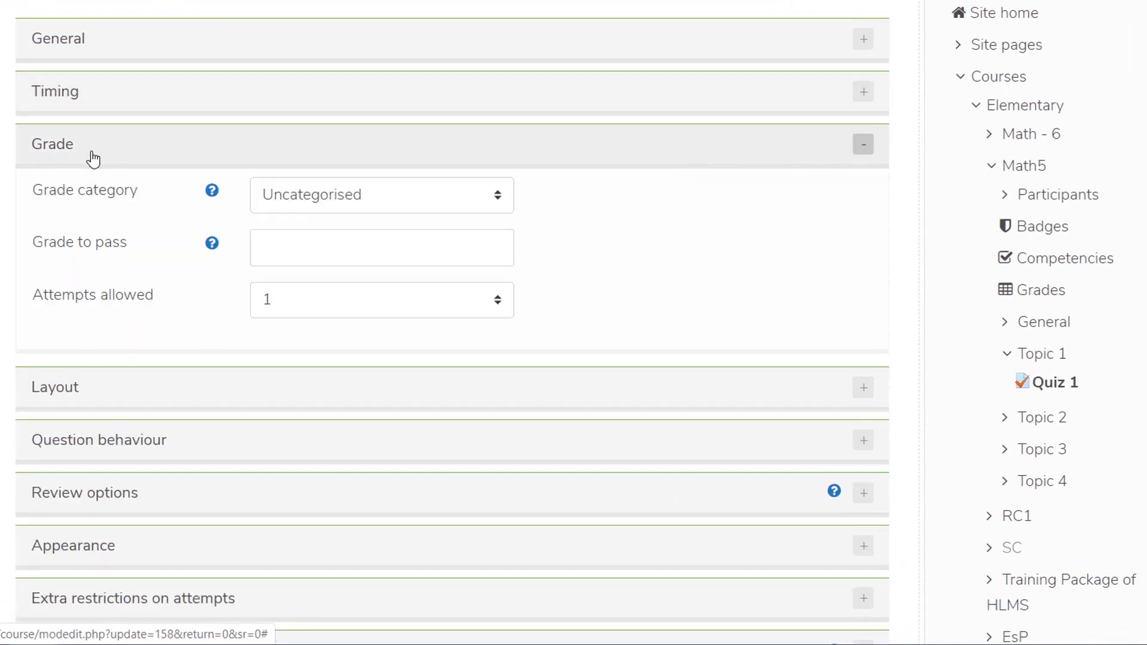
left_click(359, 207)
left_click(352, 248)
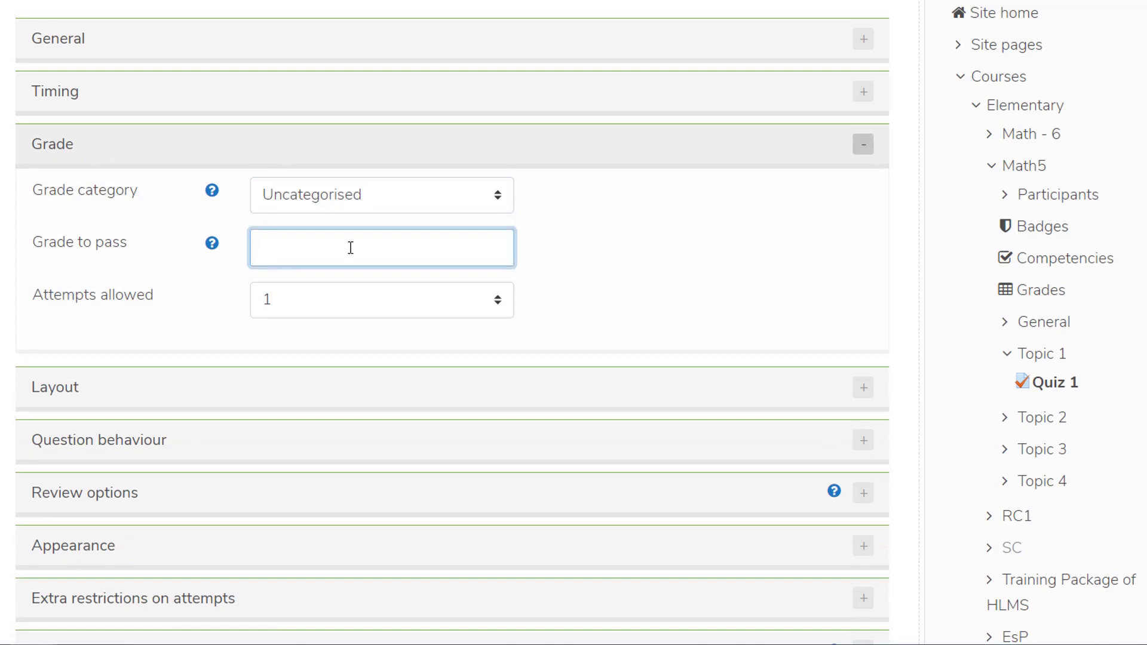
type("5")
left_click(343, 310)
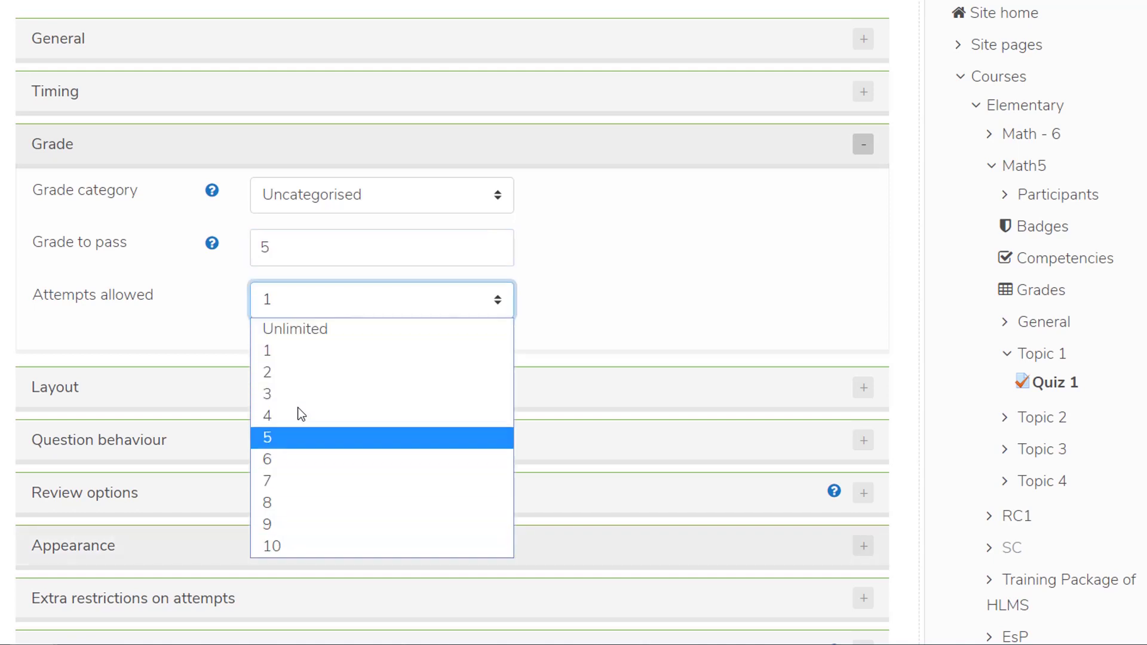
left_click(304, 354)
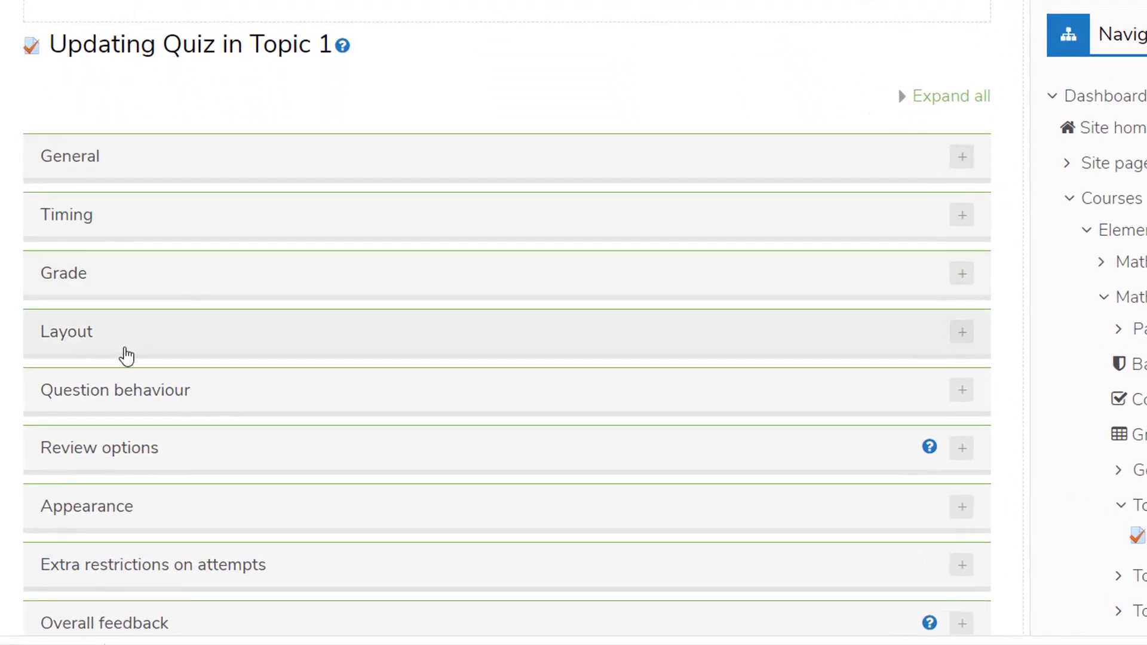
left_click(114, 340)
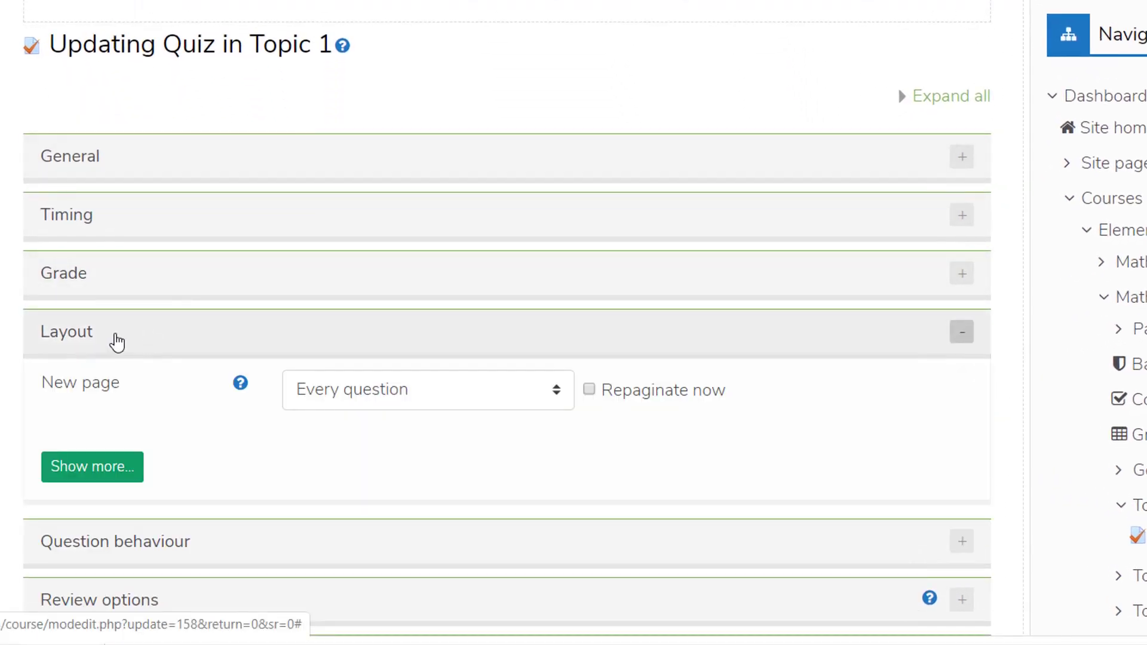
scroll(117, 341, "down", 2)
scroll(117, 339, "down", 1)
left_click(359, 170)
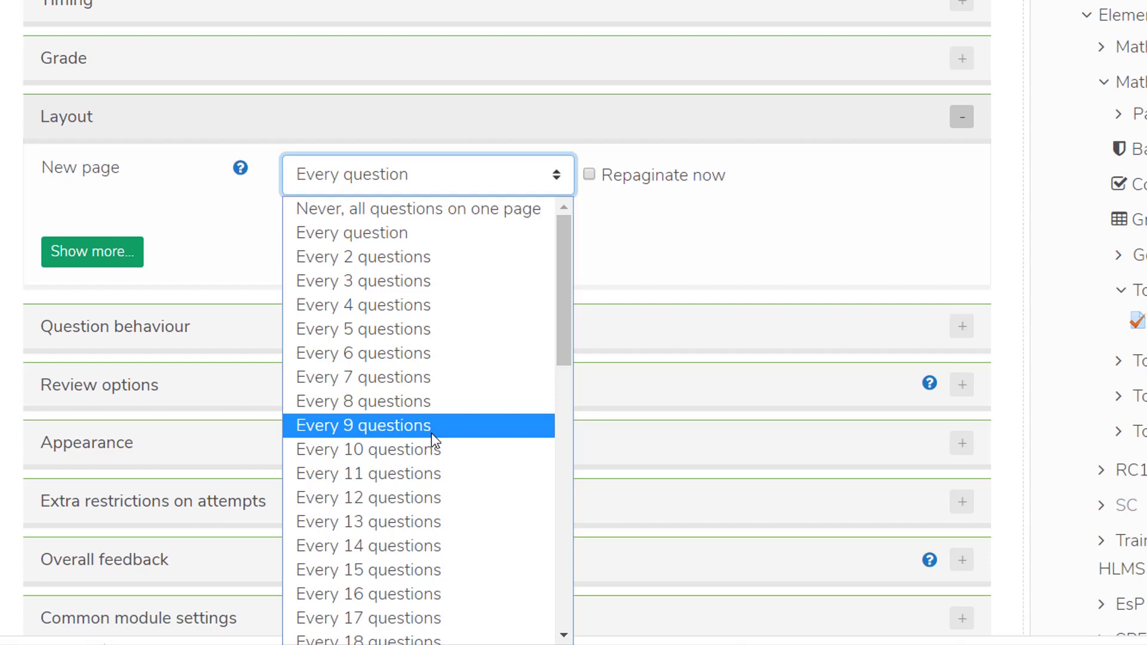
left_click(432, 232)
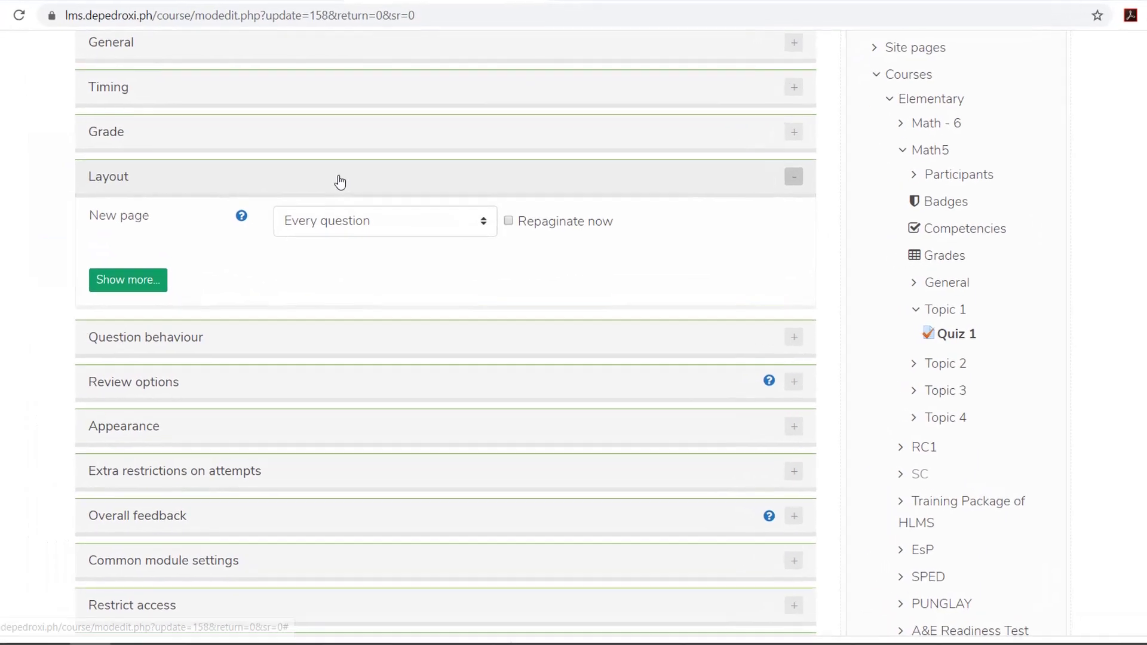
left_click(337, 179)
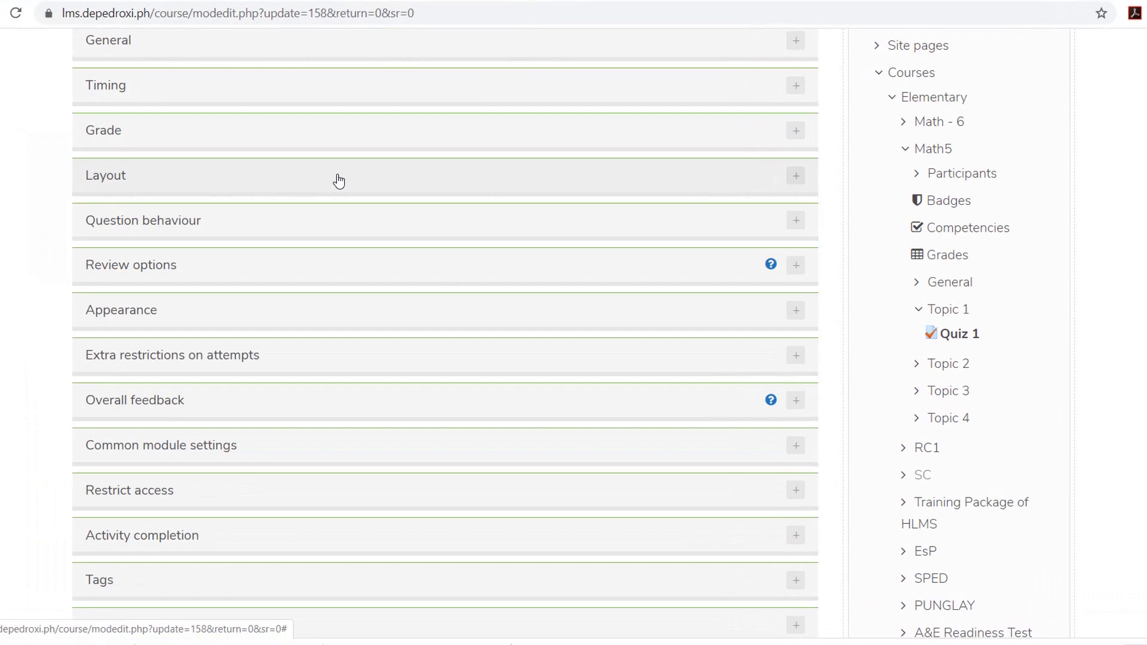
left_click(321, 232)
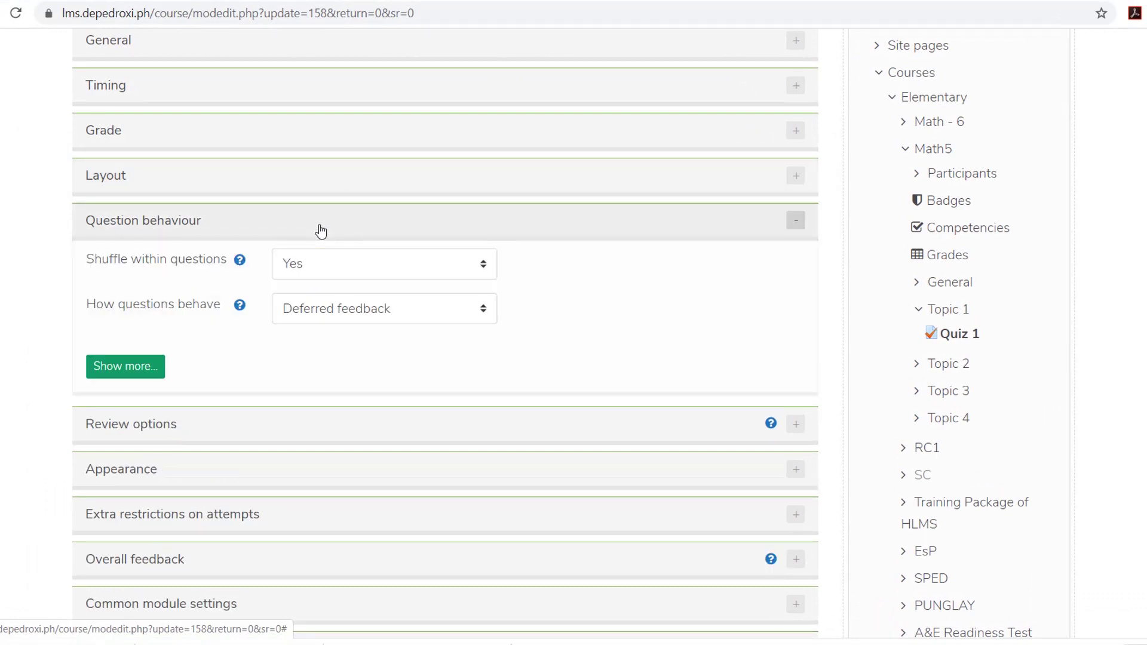
left_click(364, 262)
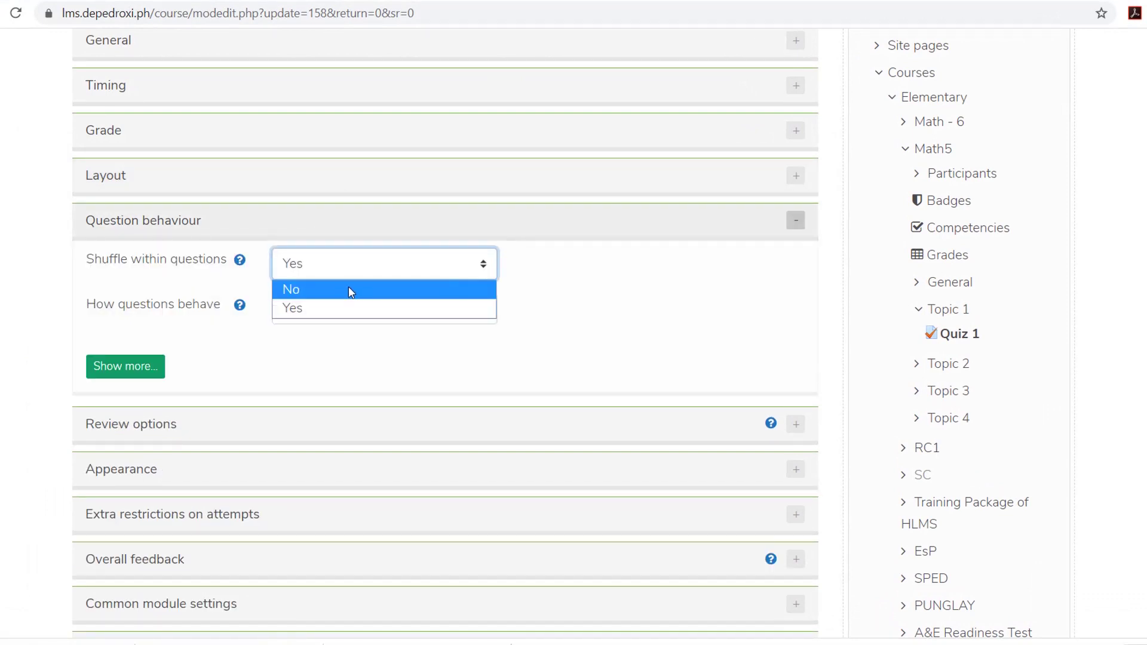
left_click(346, 309)
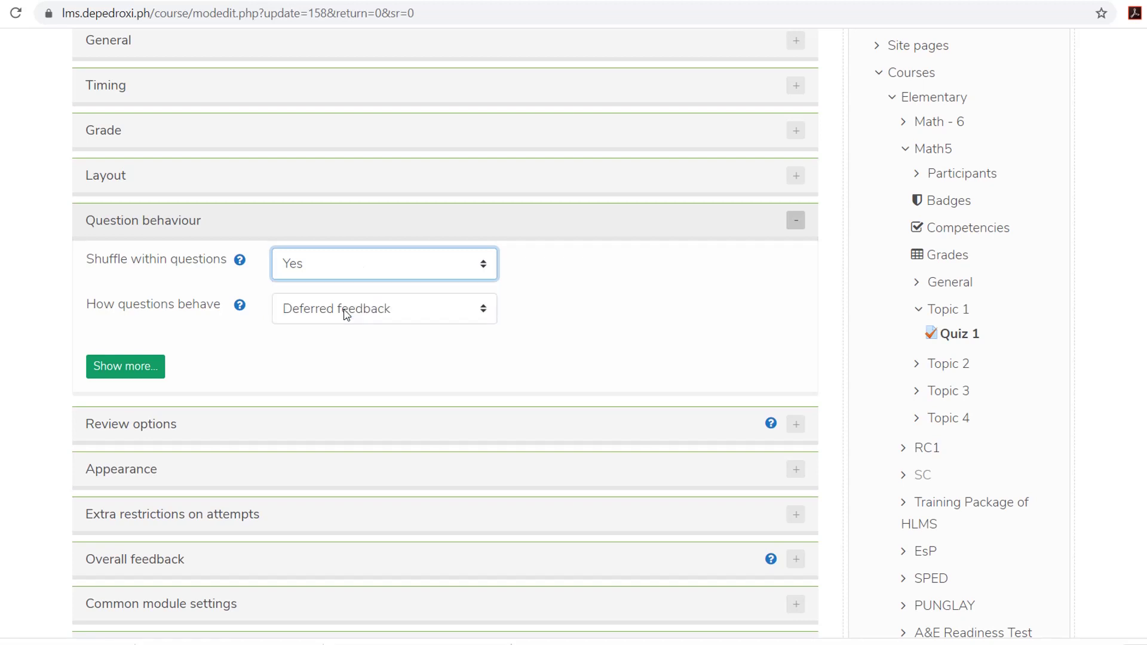
left_click(345, 313)
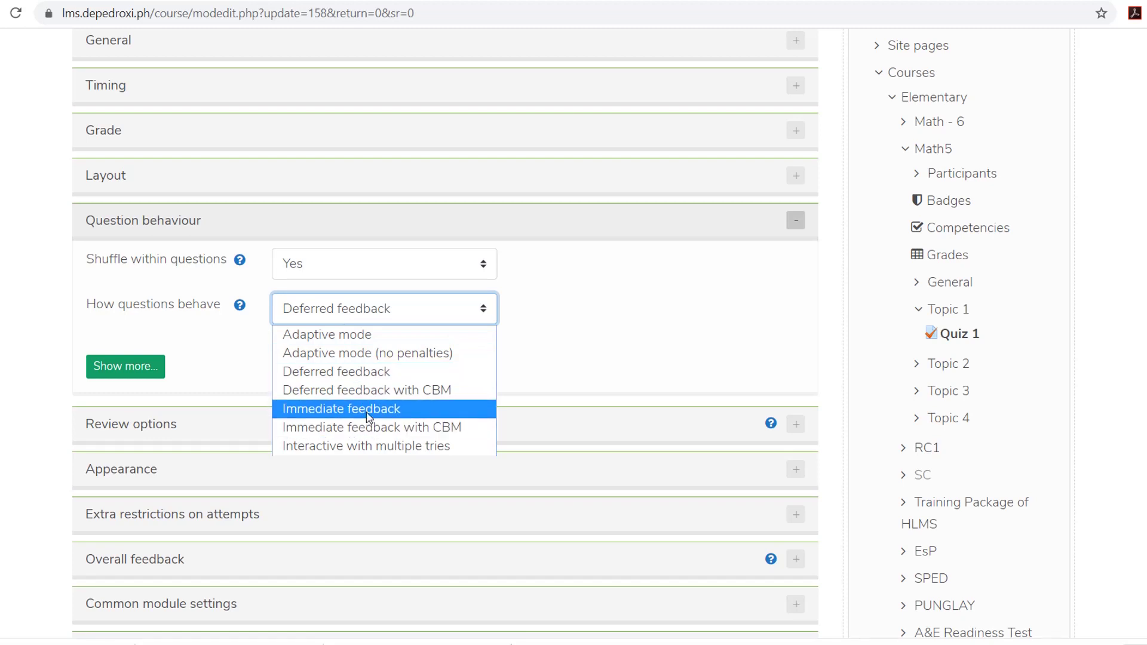
left_click(375, 380)
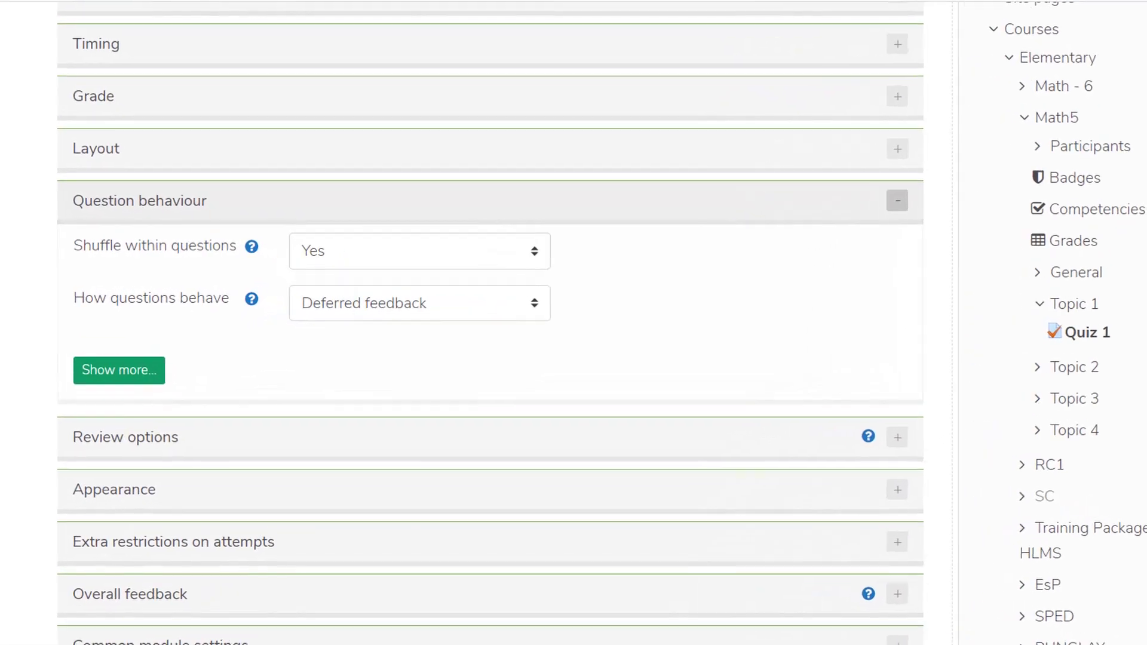
Step: Review the default review options, then save Quiz 1 and return to the course
left_click(463, 207)
left_click(434, 249)
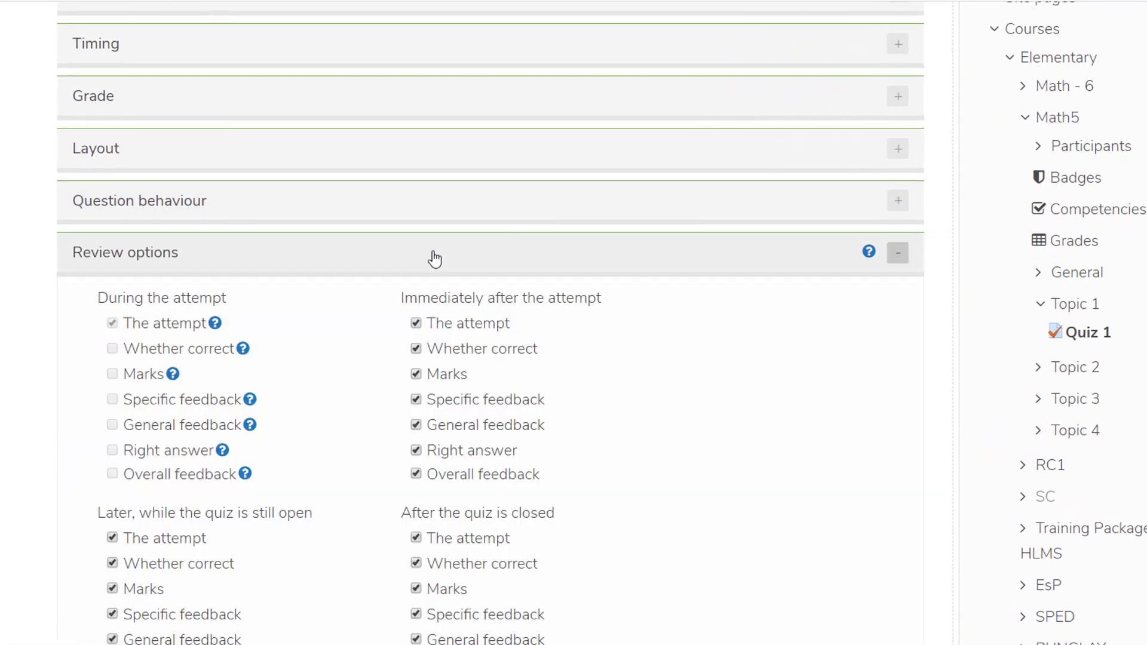
scroll(435, 255, "down", 1)
scroll(435, 257, "down", 1)
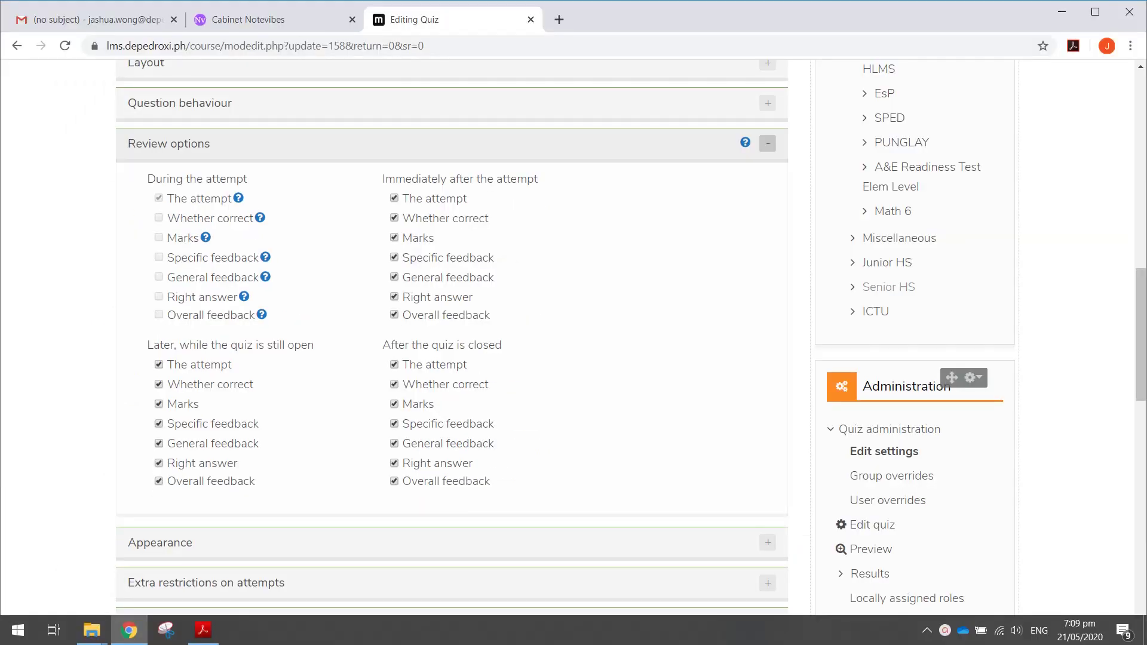
left_click(435, 150)
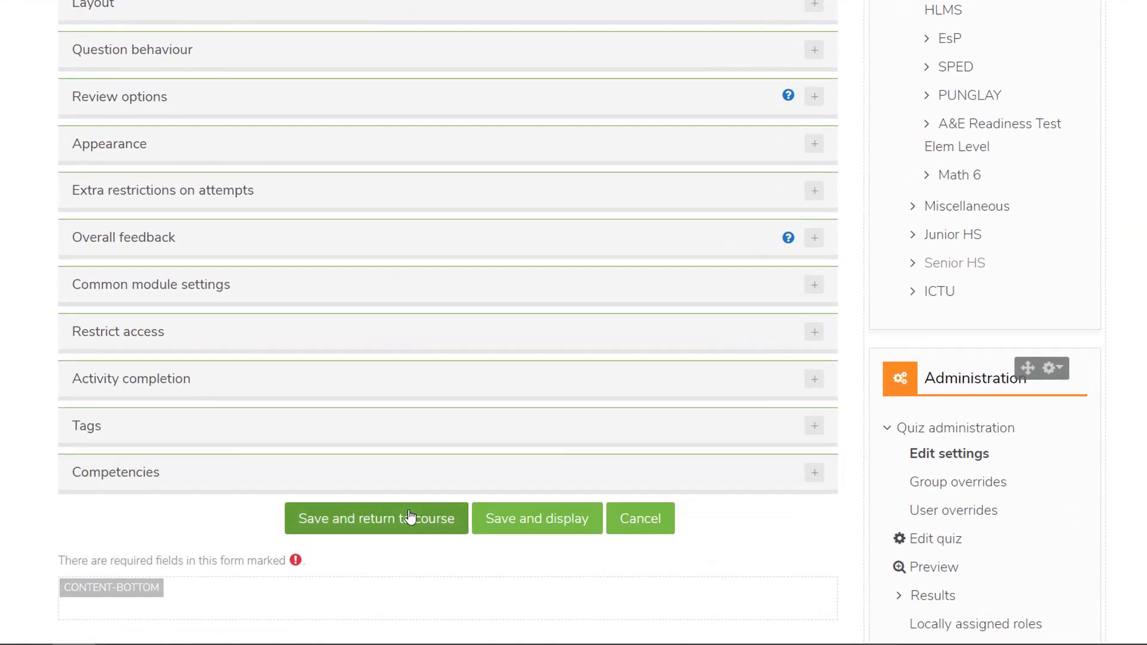
left_click(410, 519)
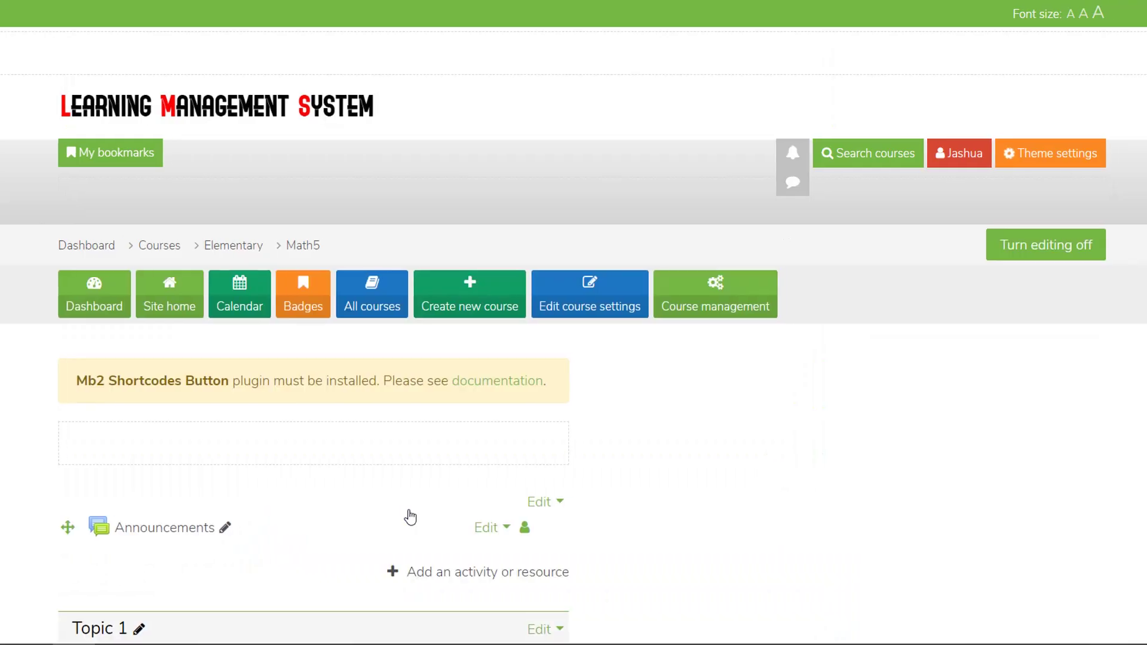
scroll(470, 523, "down", 3)
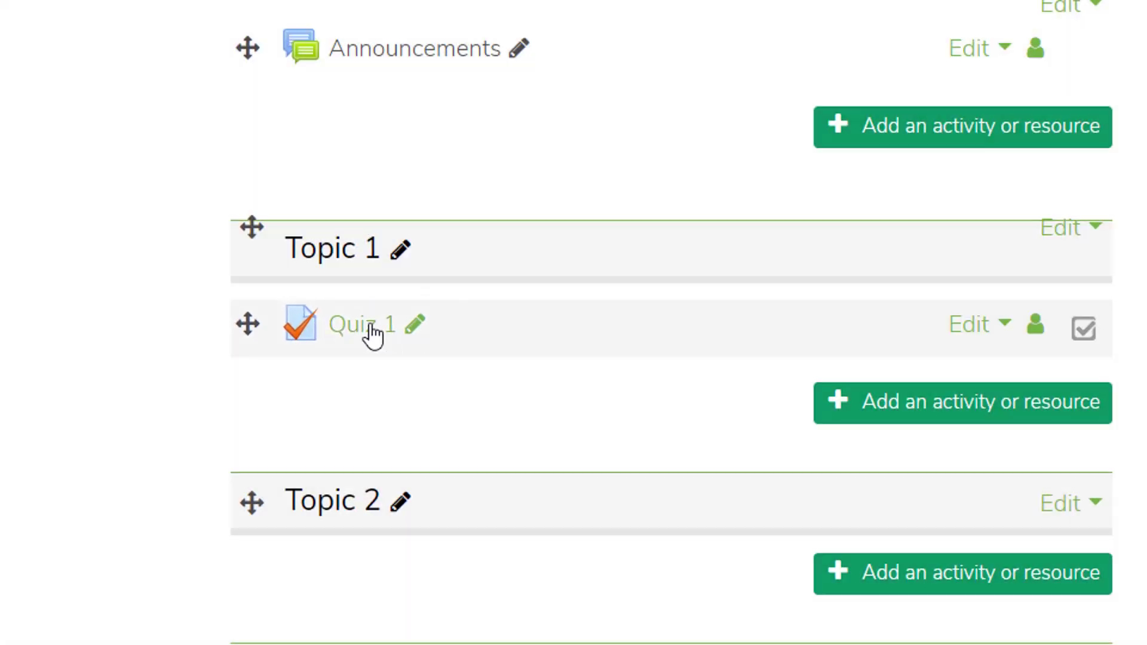
Step: Open Quiz 1 from Topic 1 and go to Edit quiz
left_click(373, 334)
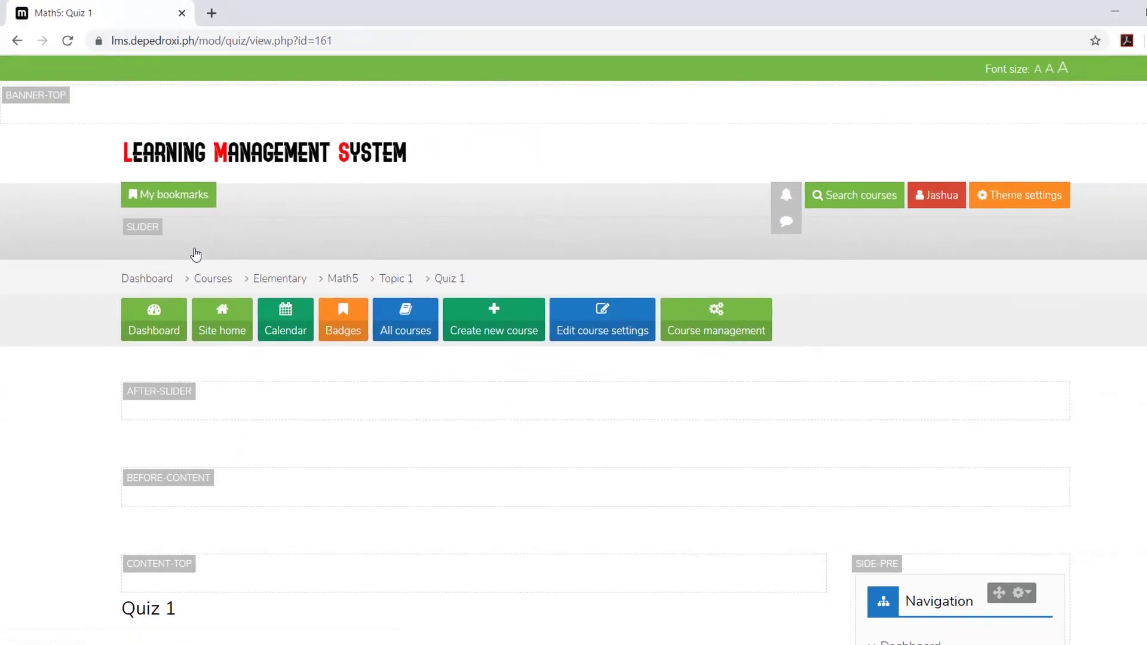
scroll(196, 255, "down", 3)
scroll(195, 254, "down", 2)
scroll(196, 254, "down", 1)
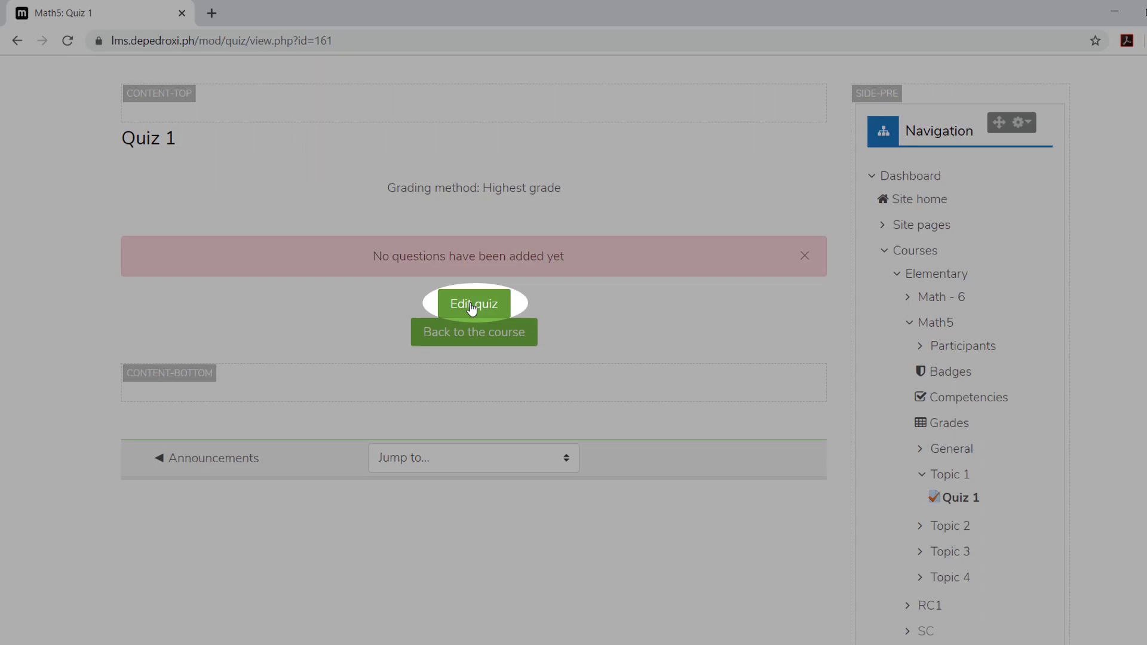
left_click(504, 309)
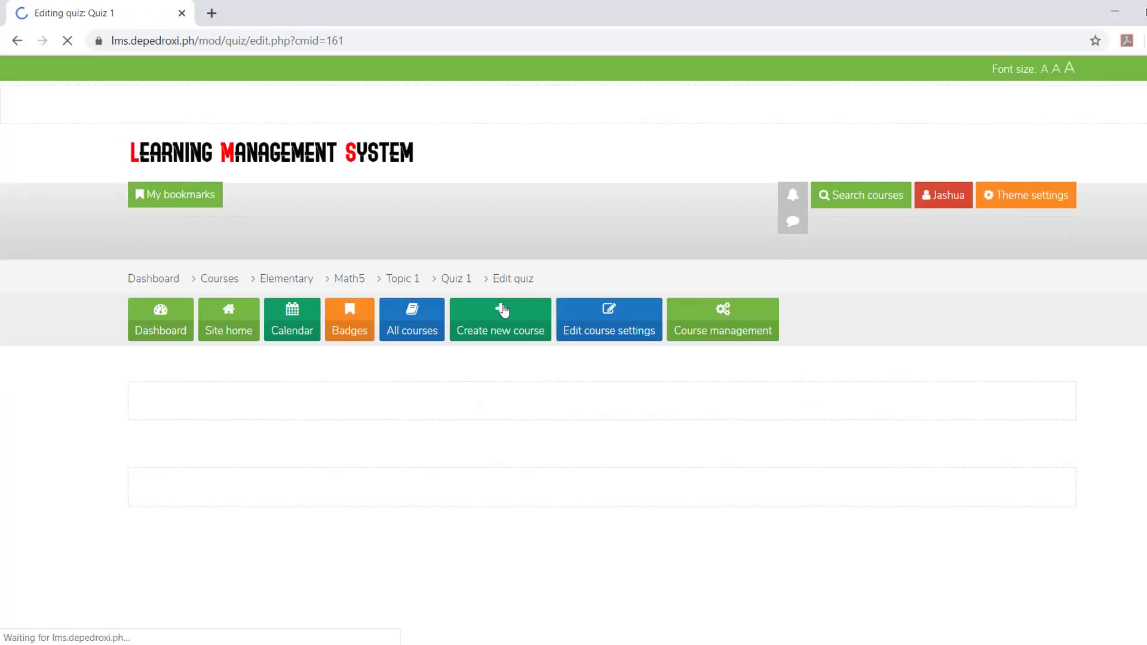
scroll(507, 317, "down", 2)
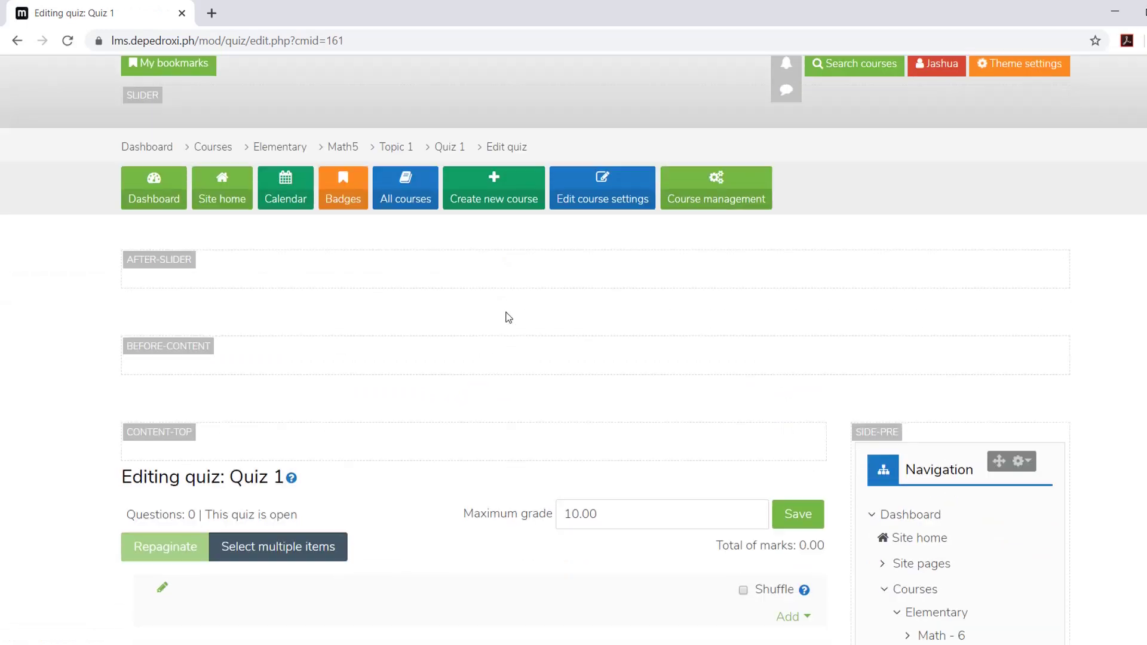
scroll(506, 318, "down", 2)
scroll(506, 319, "down", 1)
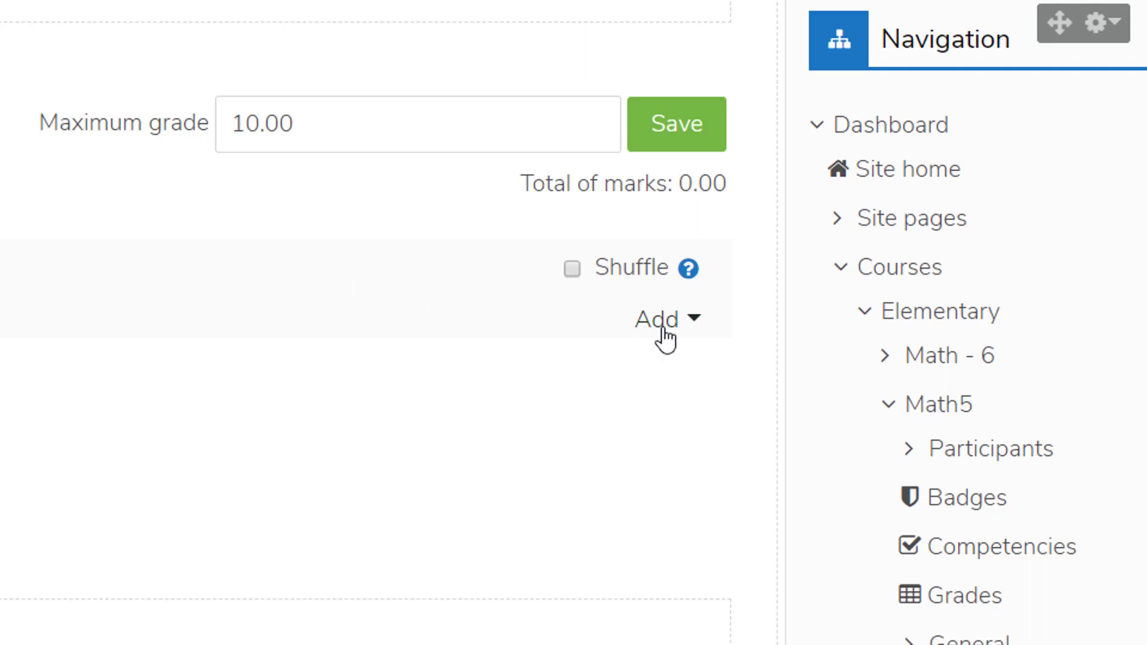
Step: Choose to add a new question to Quiz 1 from the Add menu
left_click(664, 337)
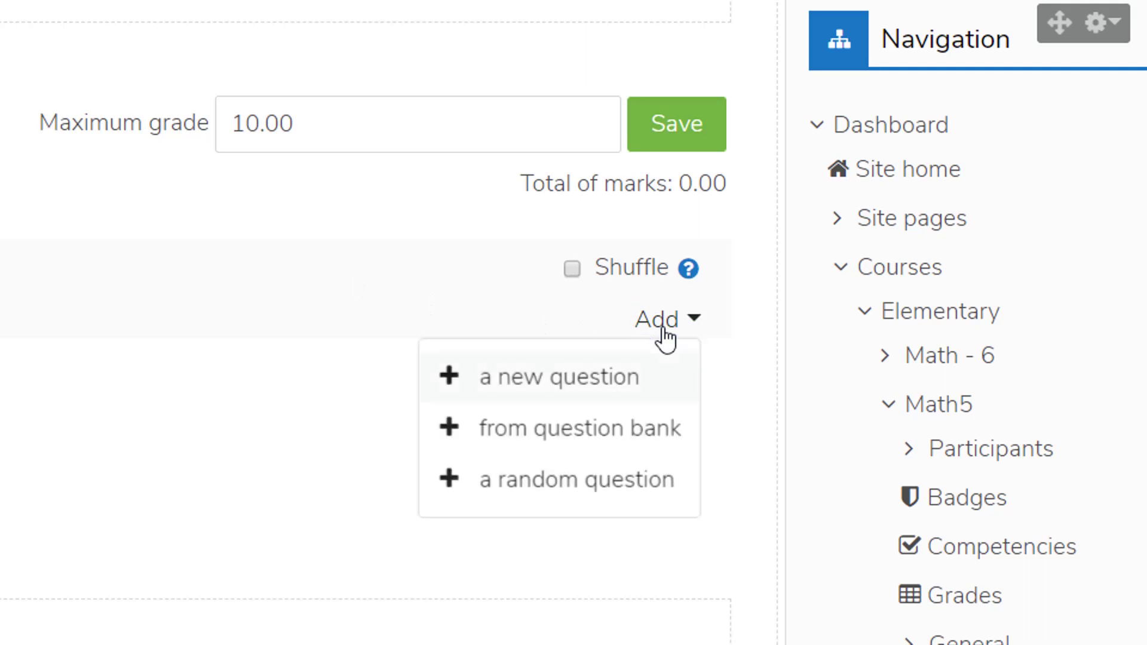
left_click(664, 394)
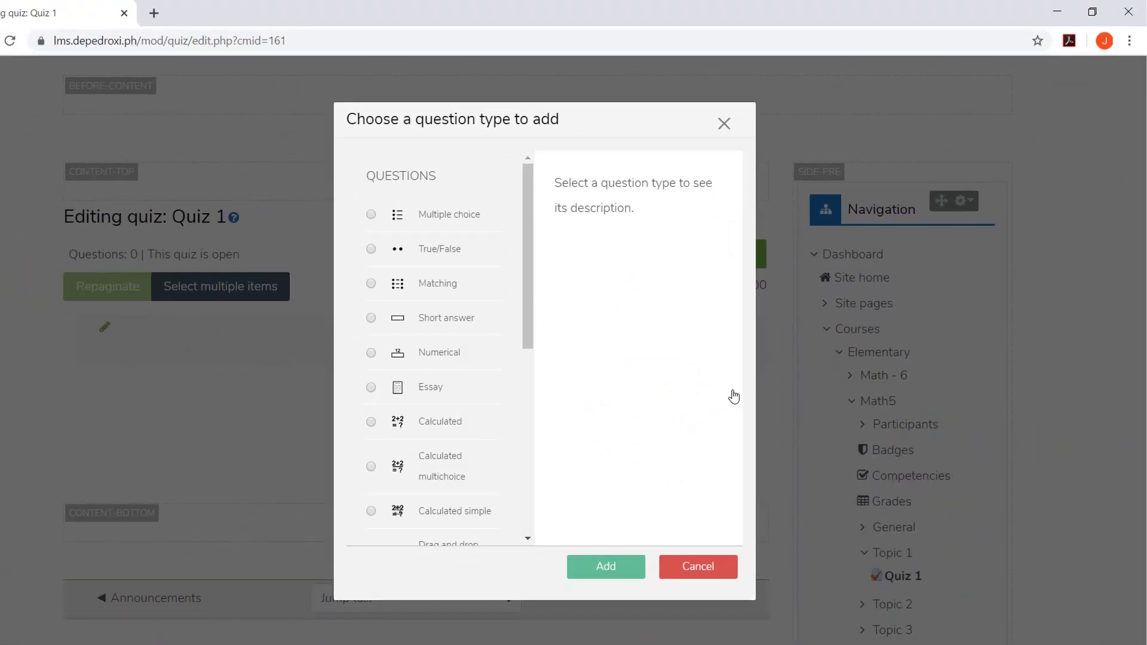
left_click_drag(528, 283, 534, 478)
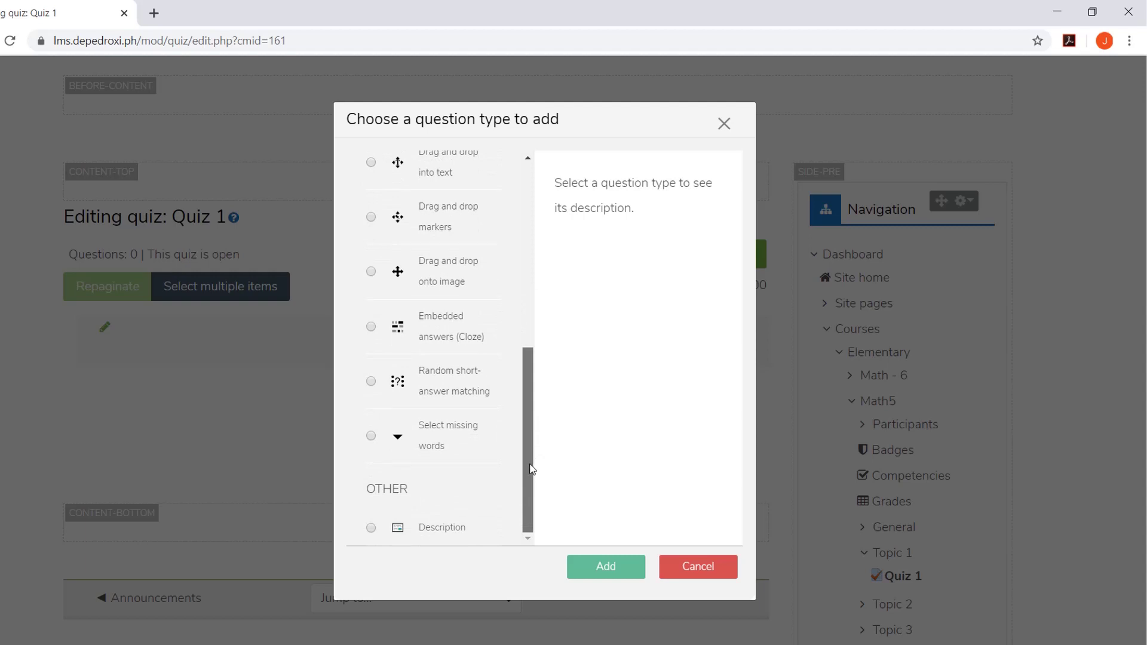
left_click_drag(533, 478, 527, 263)
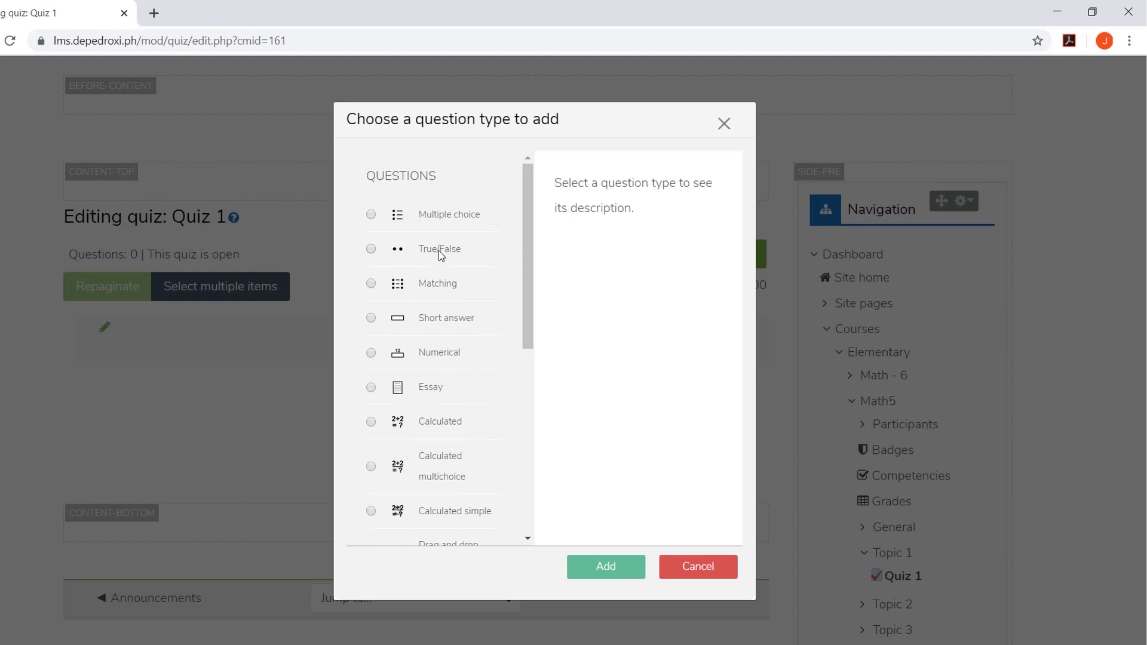
Step: Pick True/False as the new question's type and confirm
left_click(370, 250)
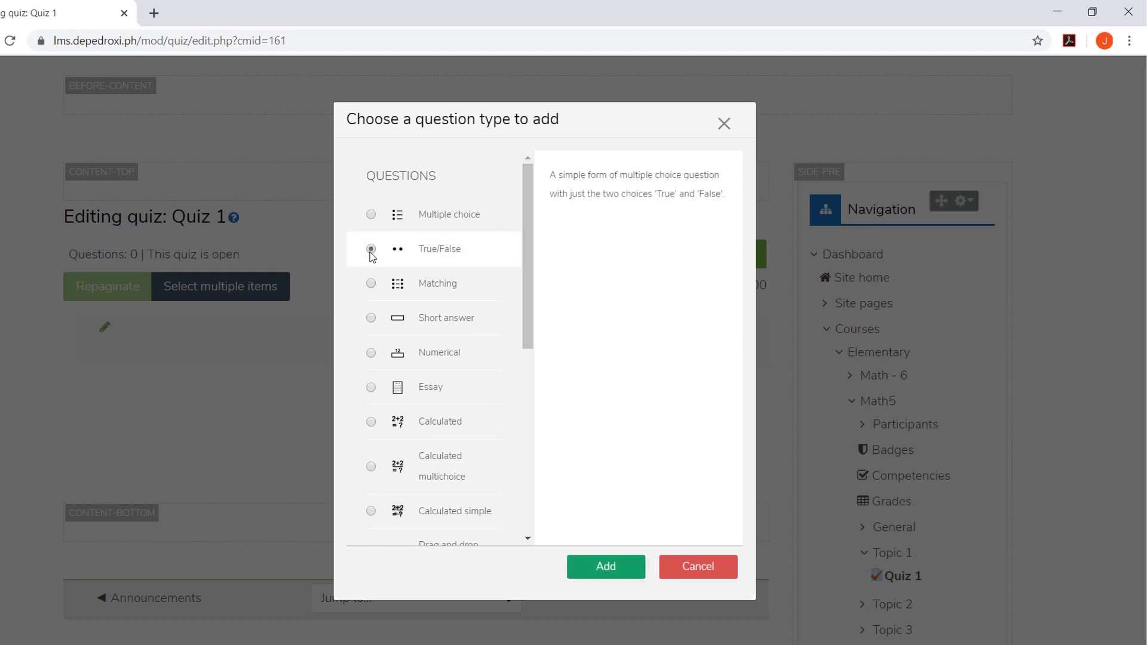
left_click(584, 575)
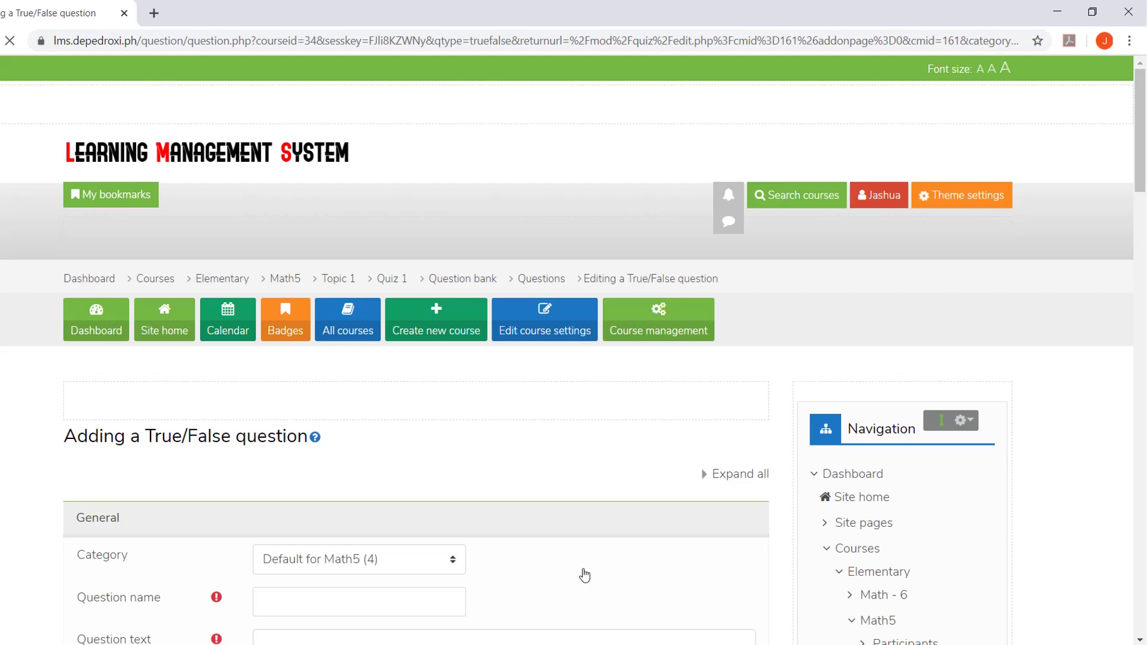
scroll(585, 574, "down", 2)
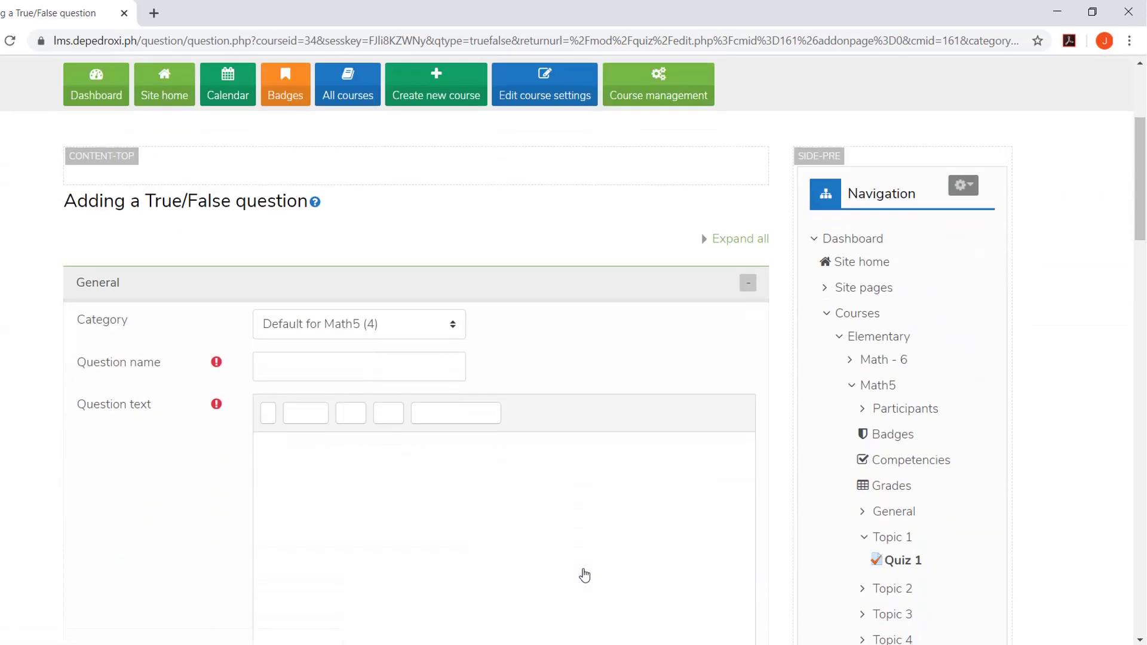
scroll(584, 575, "down", 1)
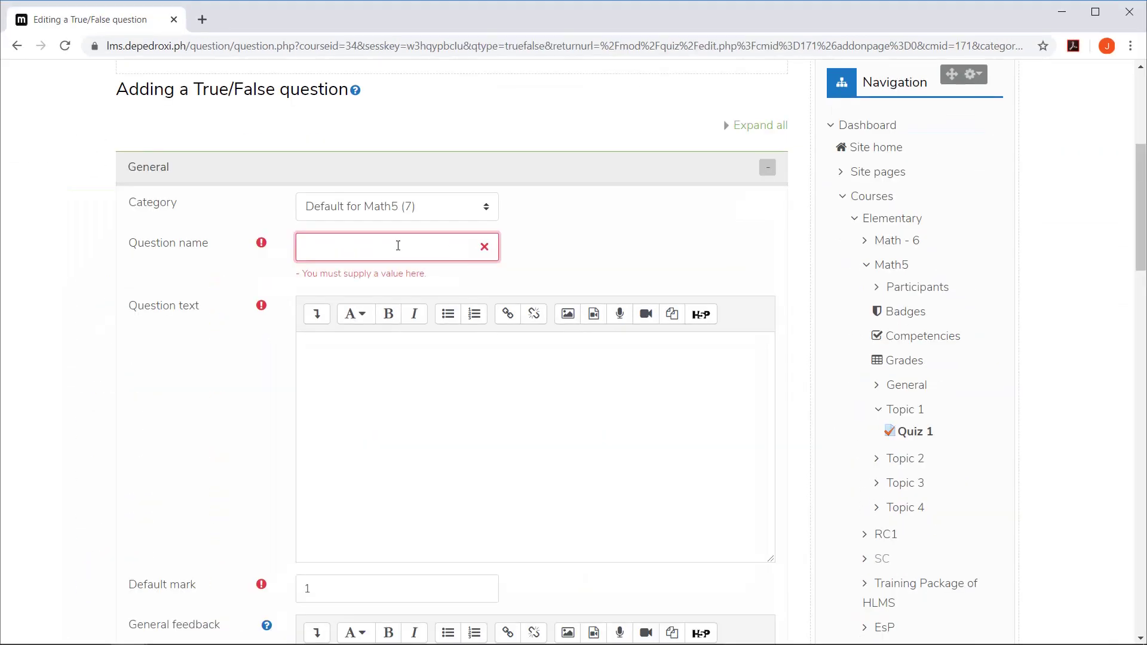
type("Q1")
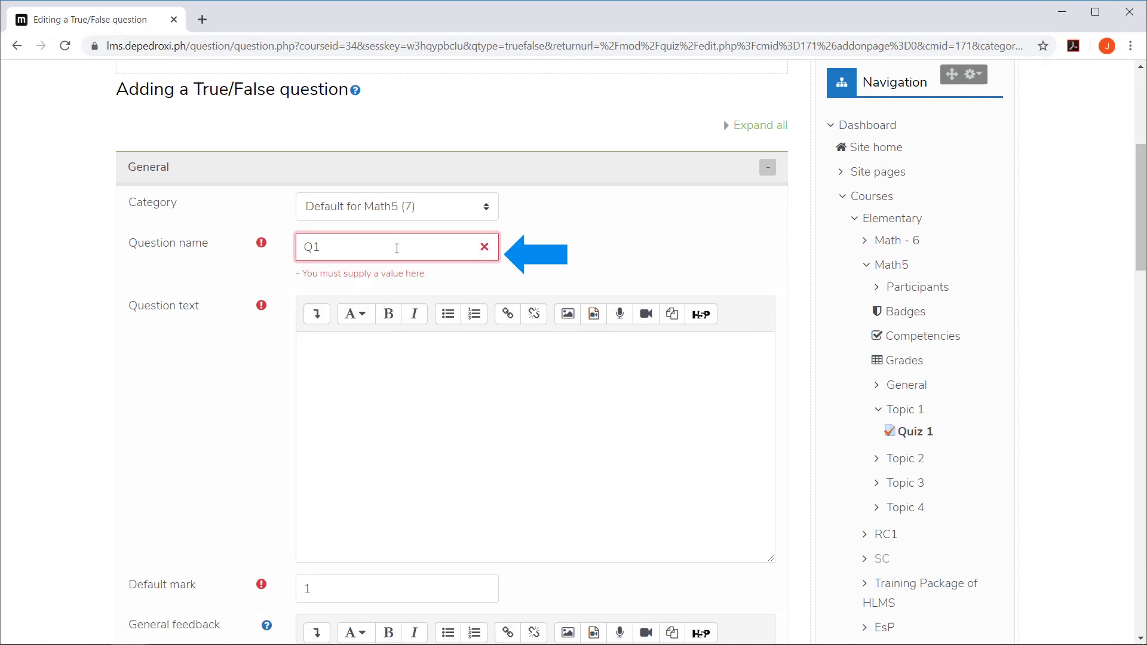
Step: Enter the question name Q1 and the question text '56 + 44 = 100'
left_click(383, 350)
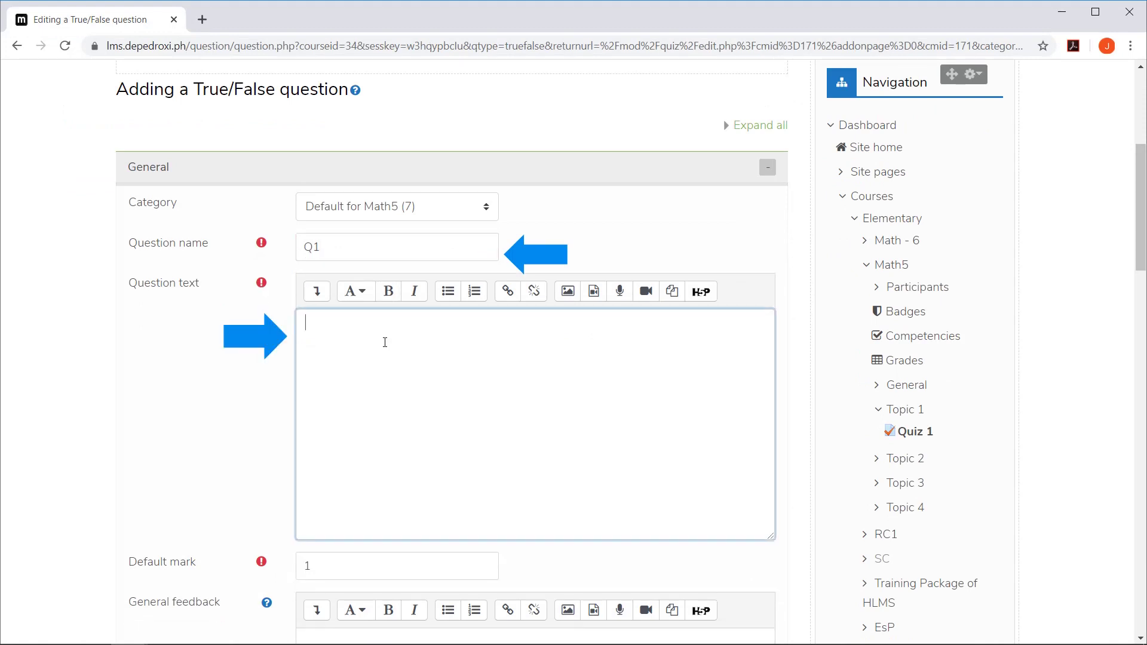
type("56 + 44")
type(" =")
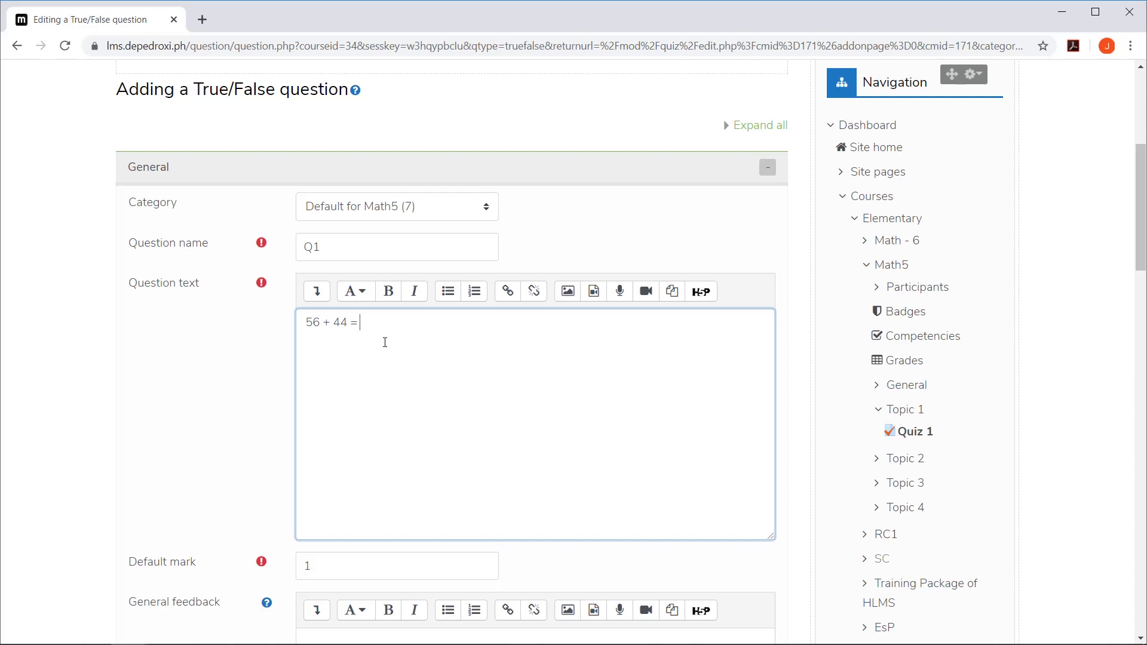
type(" 100")
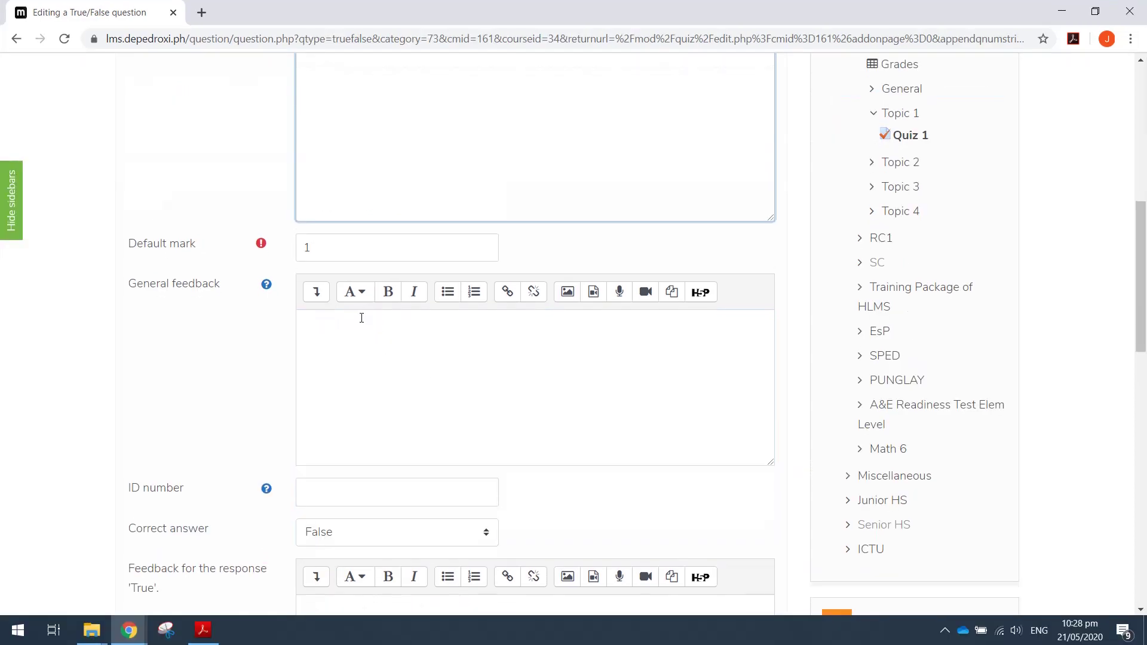
scroll(361, 317, "down", 1)
scroll(362, 318, "down", 2)
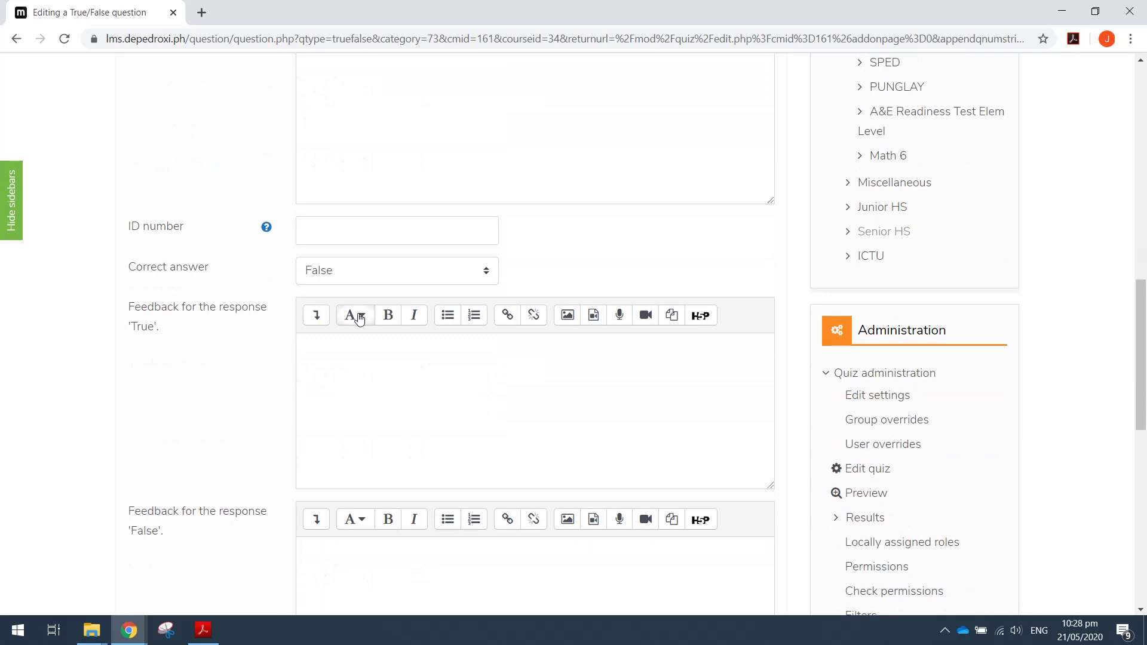
Step: Mark True as correct, with feedback 'Correct!' for True and 'Wrong! Correct answer is True.' for False
left_click(335, 281)
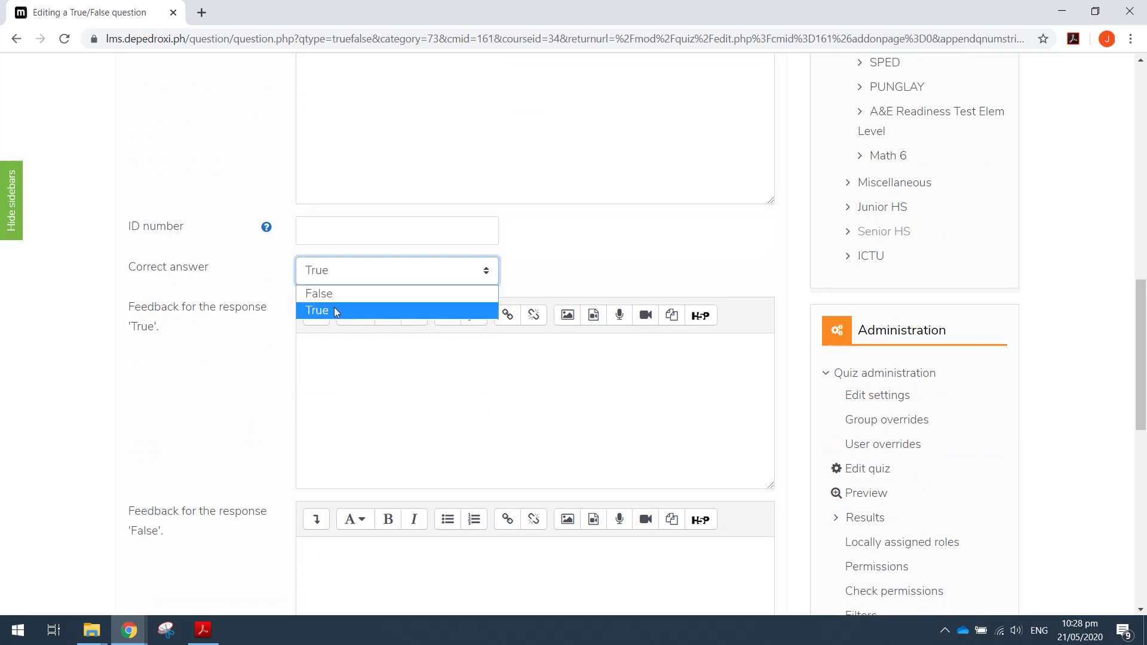
left_click(334, 309)
scroll(335, 305, "down", 1)
left_click(338, 298)
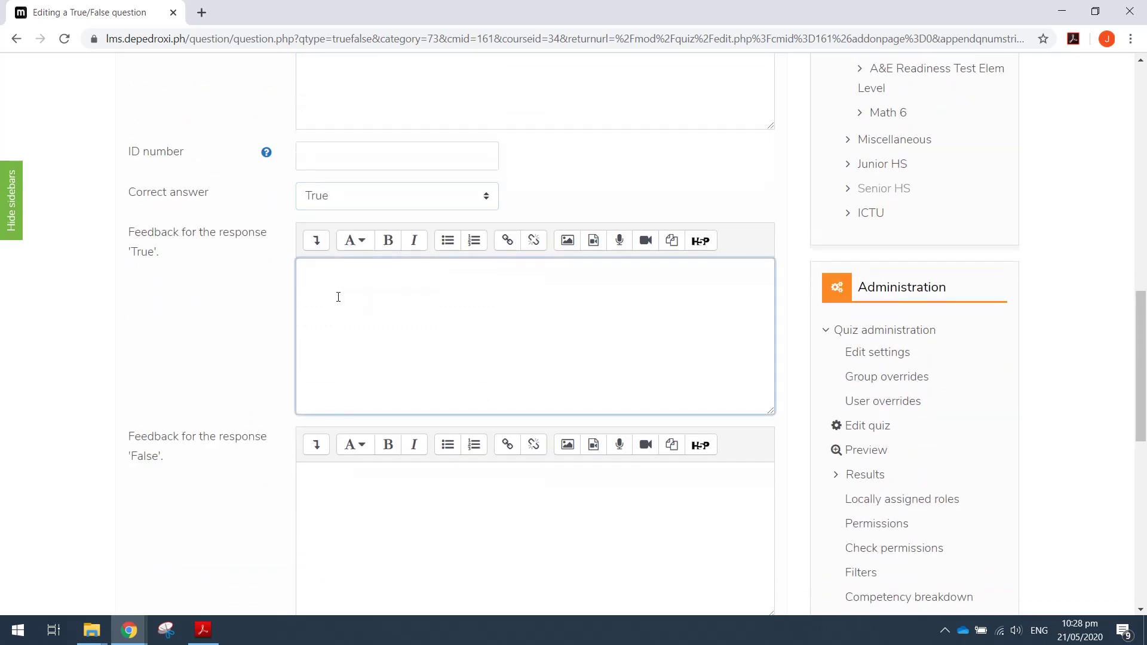
type("Correct")
type("!")
left_click(378, 530)
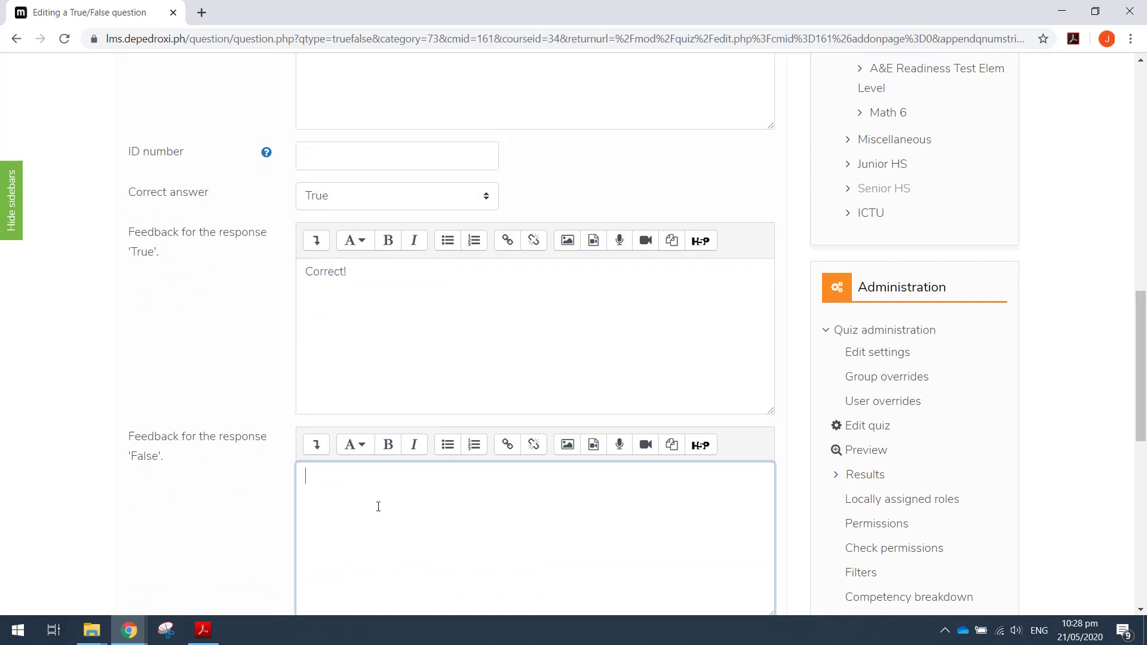
type("Wrong!")
type(" Correc")
type("t answer i")
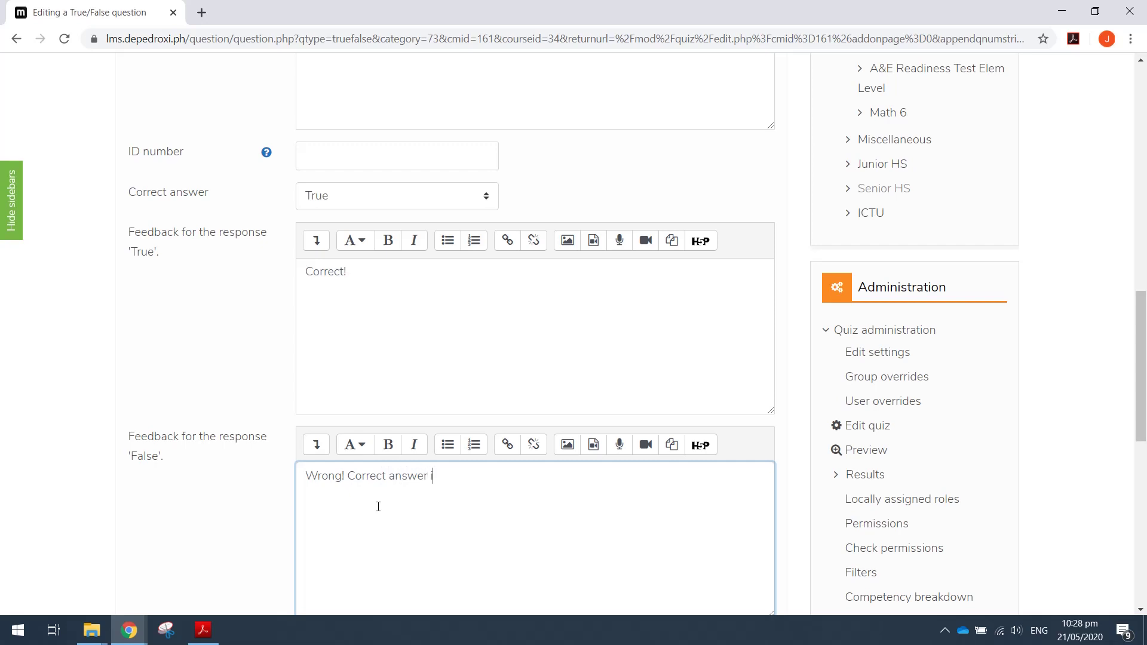
type("s True.")
scroll(378, 506, "down", 2)
scroll(378, 508, "down", 1)
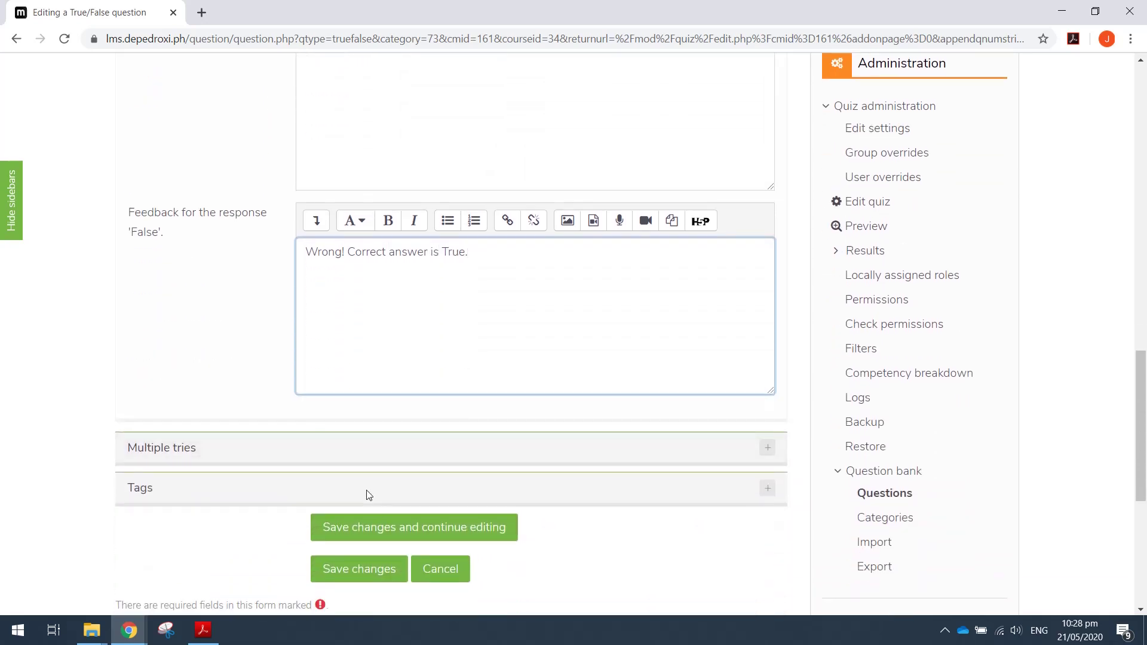
scroll(319, 436, "down", 1)
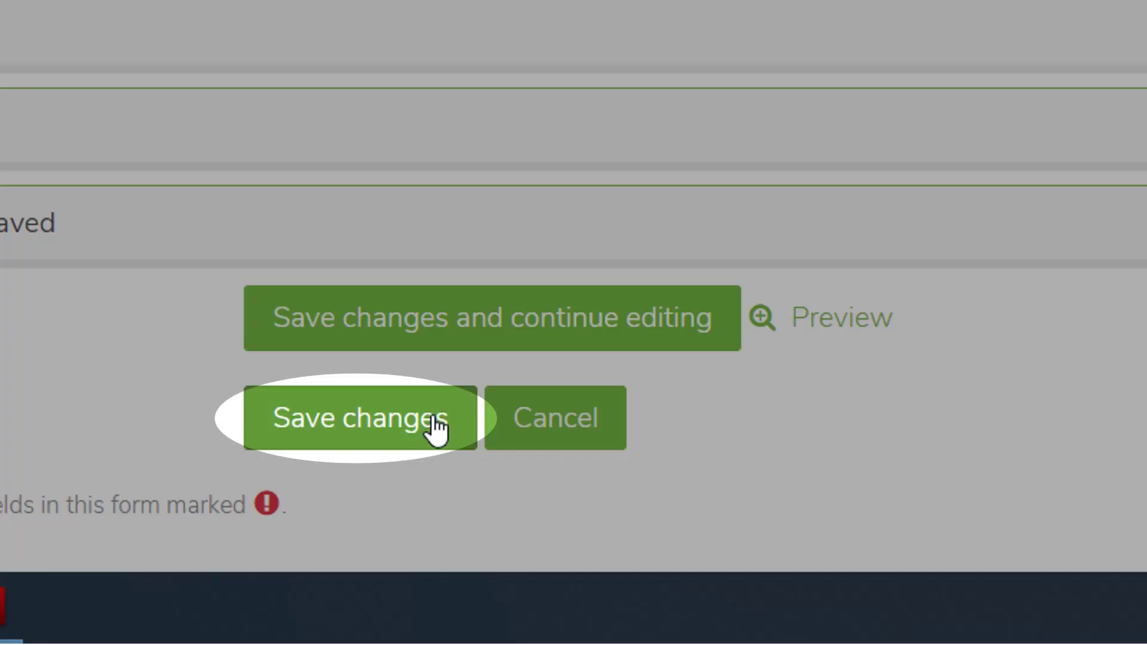
Step: Save the 56 + 44 = 100 True/False question and return to Quiz 1's editing page
left_click(436, 429)
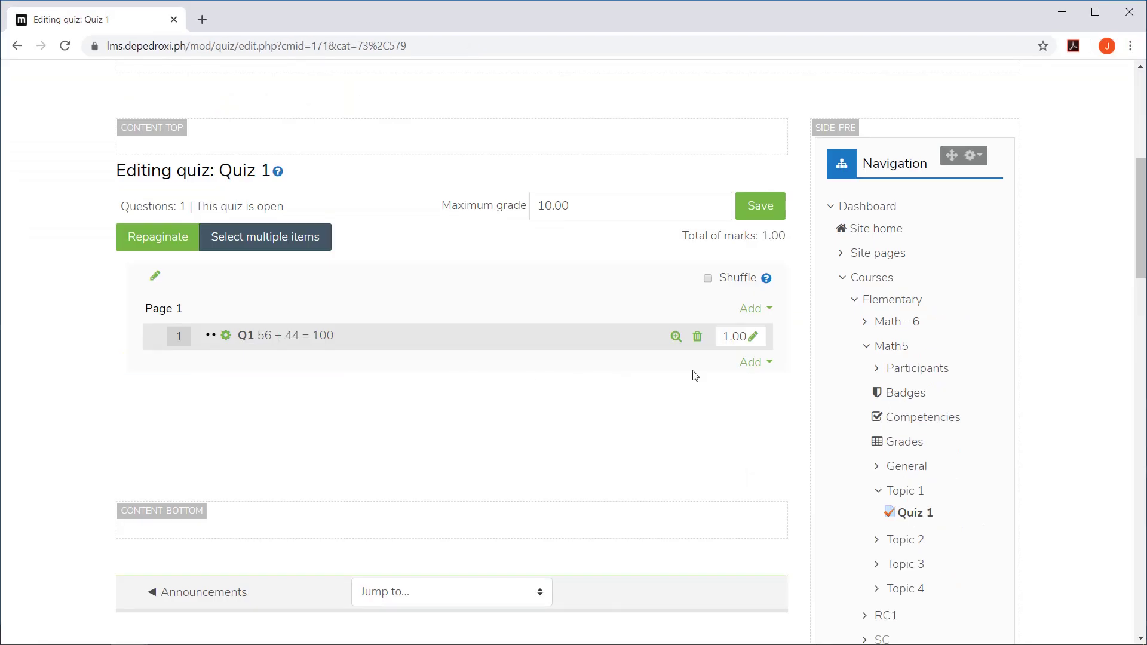
Step: Add Q2, Q3 and Q5 from the question bank to Quiz 1
left_click(753, 363)
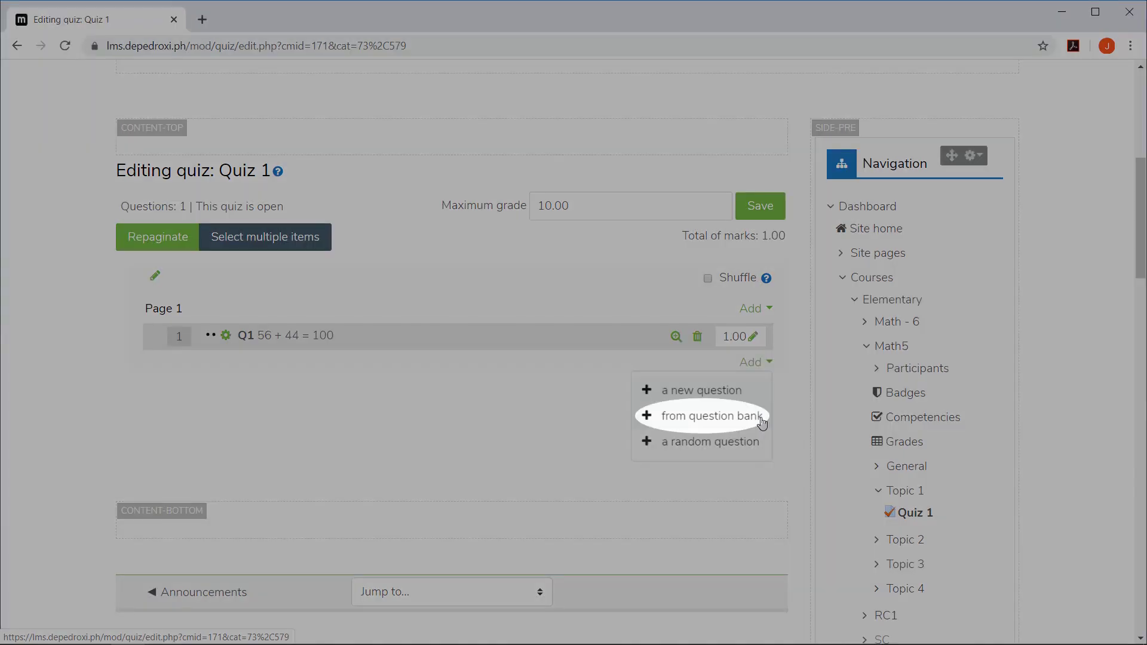
left_click(761, 420)
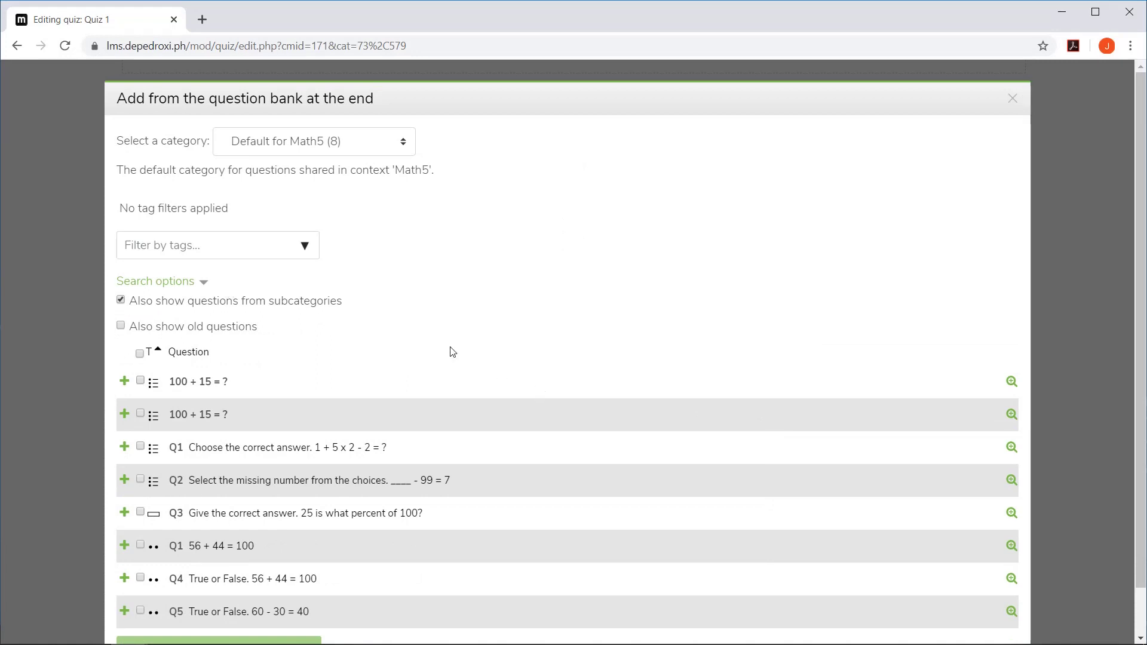
scroll(453, 352, "down", 1)
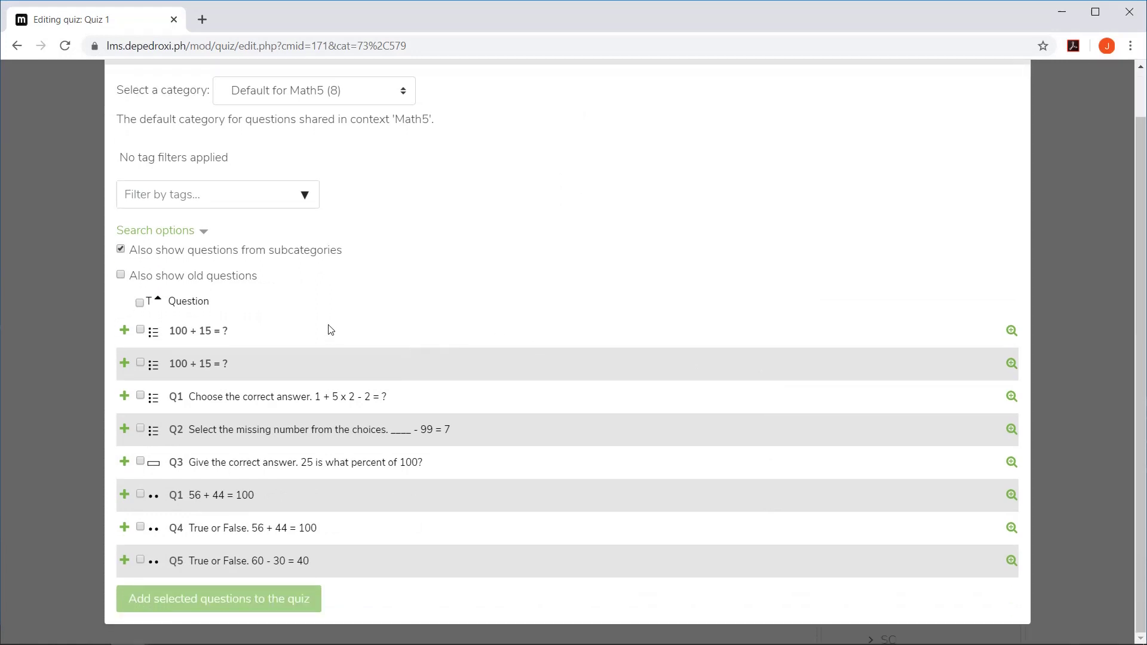
left_click(141, 396)
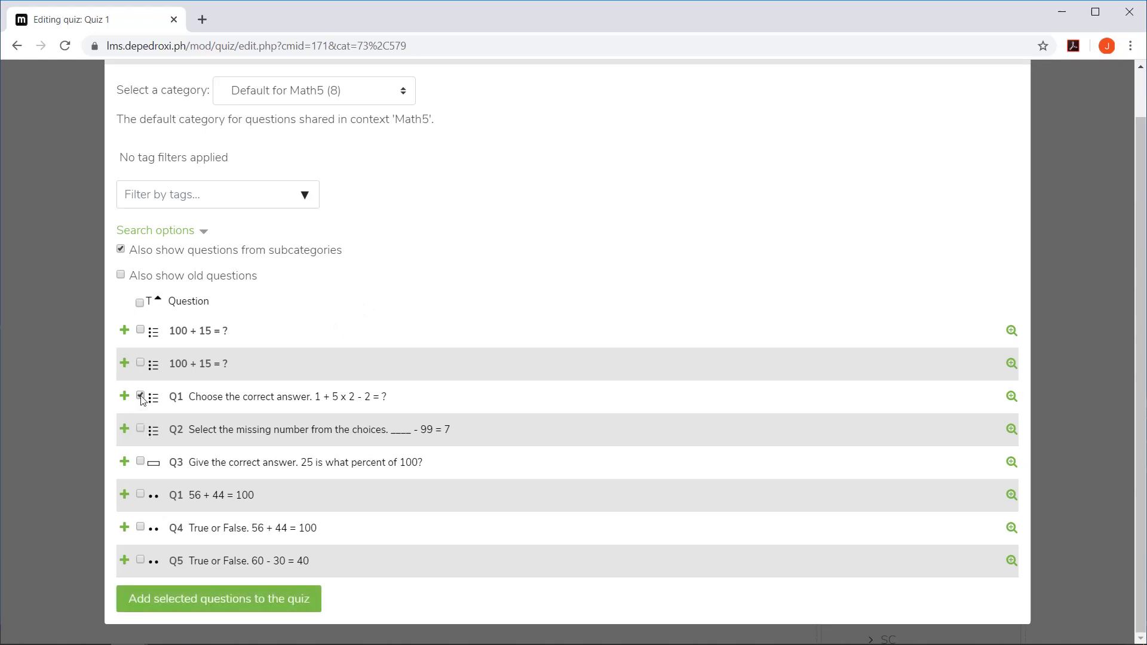
left_click(140, 396)
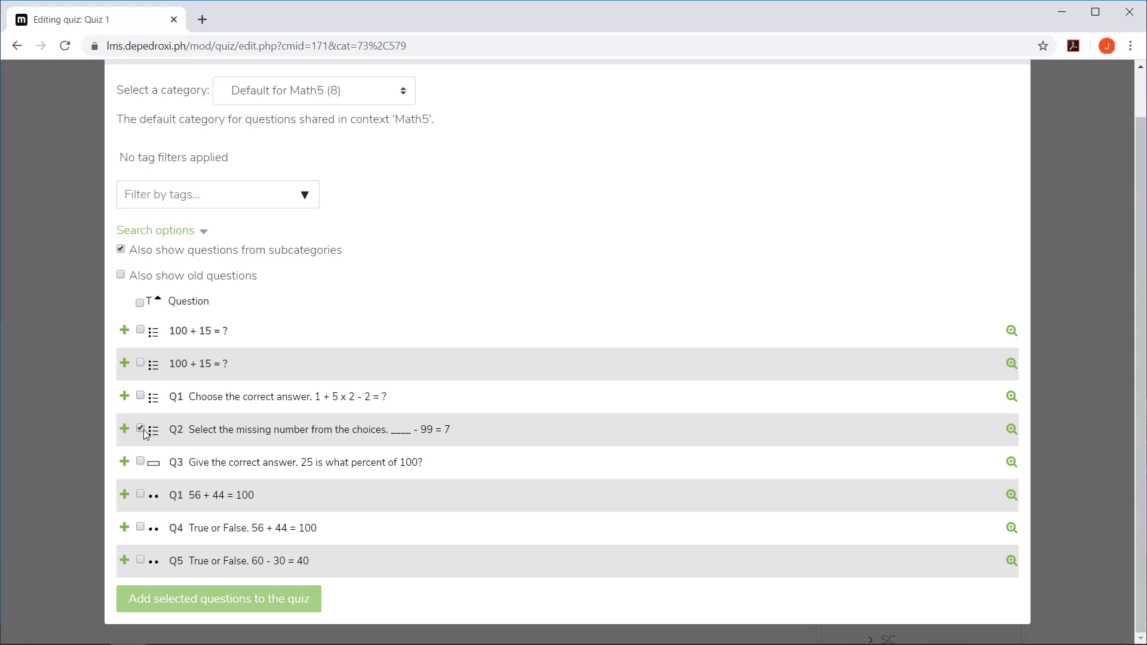
left_click(140, 461)
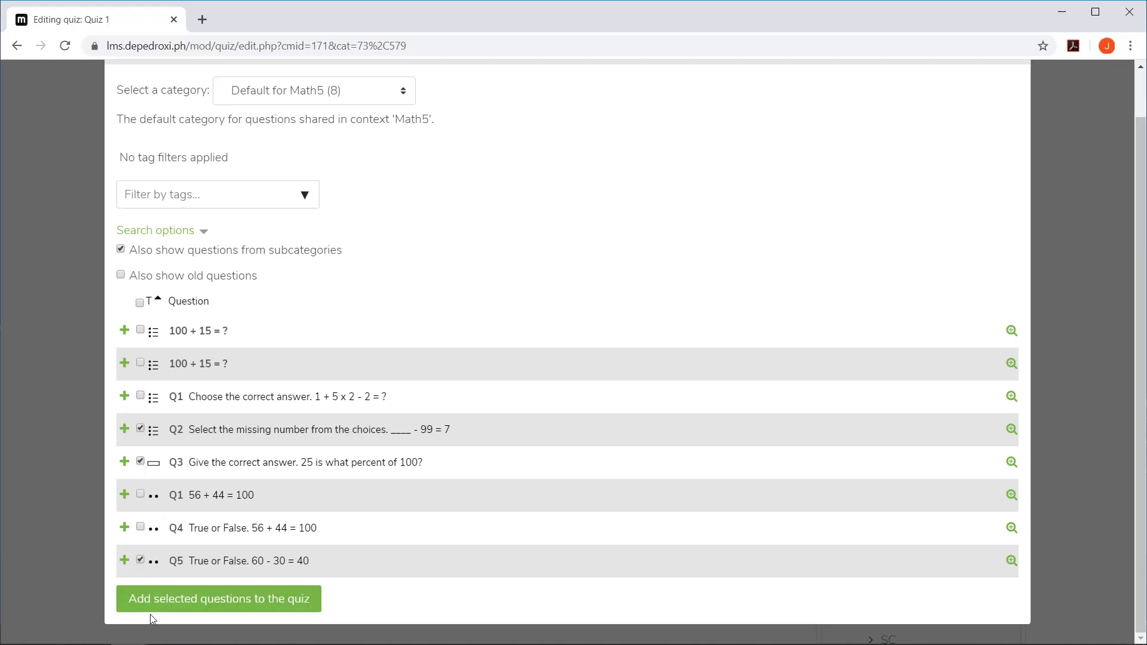
left_click(168, 603)
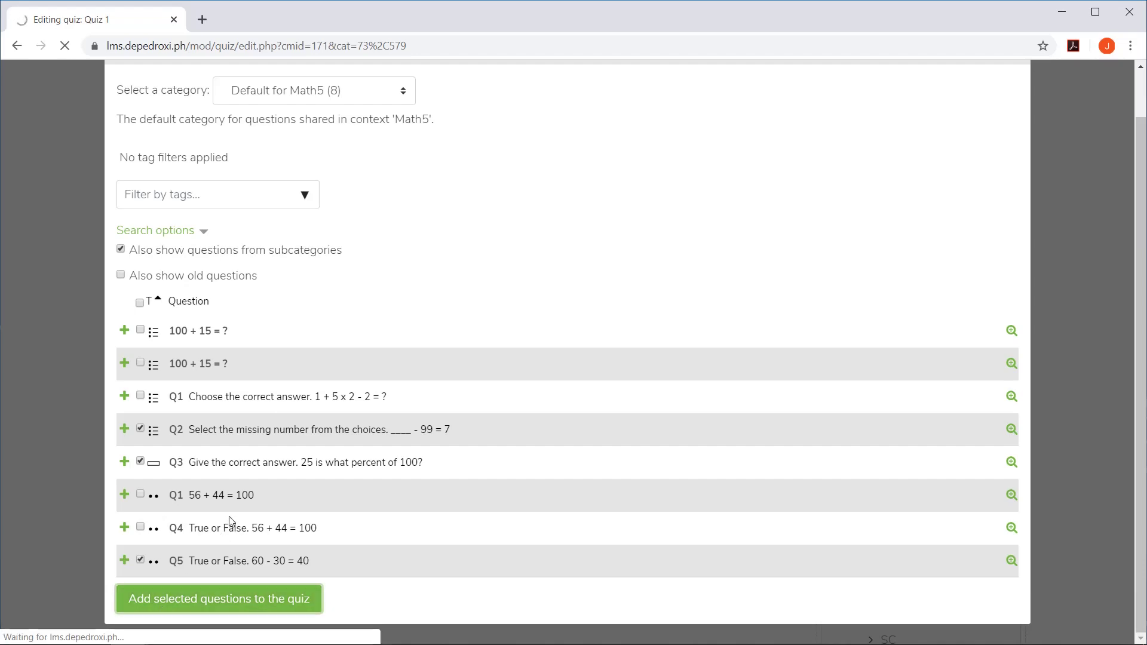
scroll(230, 522, "down", 1)
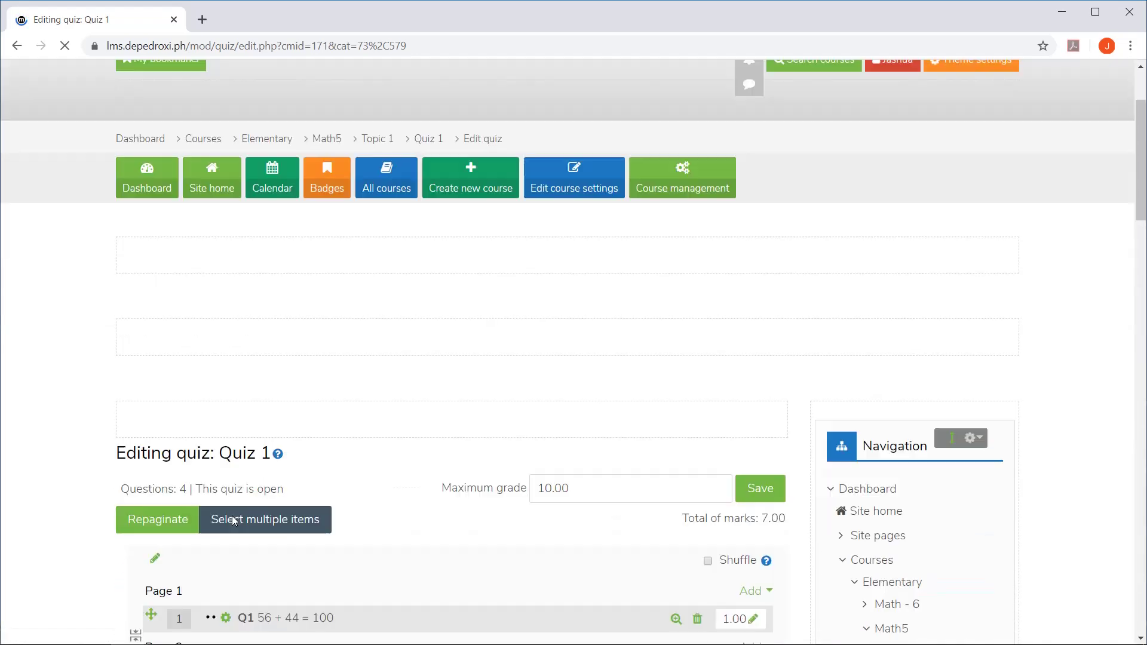
scroll(231, 521, "down", 1)
scroll(233, 520, "down", 2)
scroll(233, 520, "down", 3)
scroll(233, 521, "up", 1)
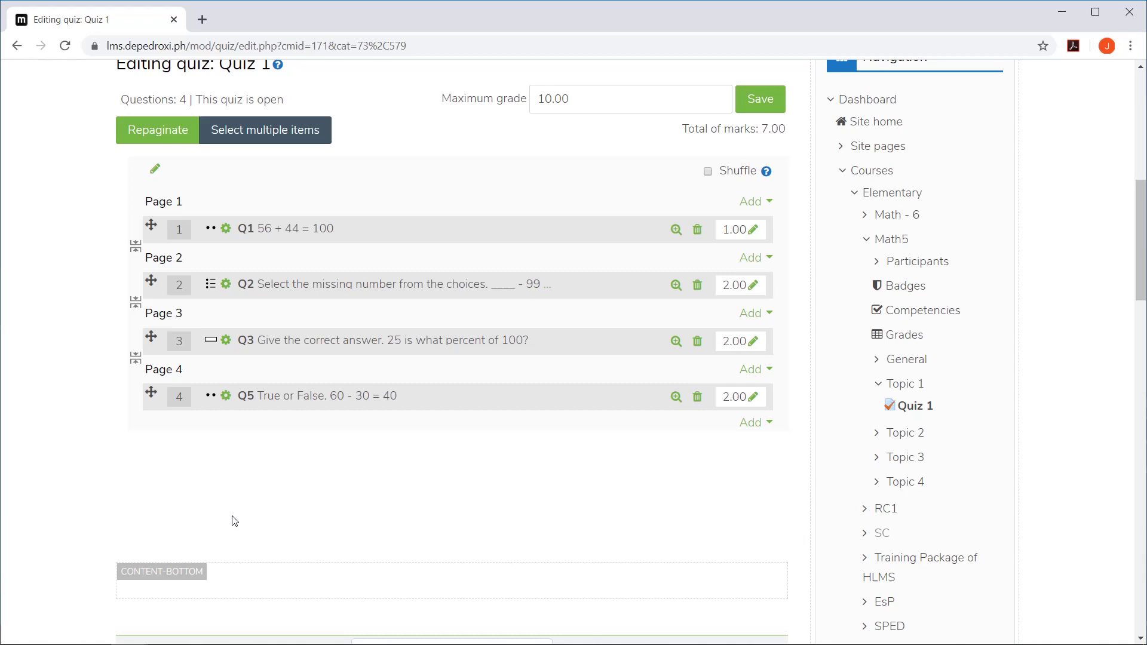
scroll(232, 520, "up", 1)
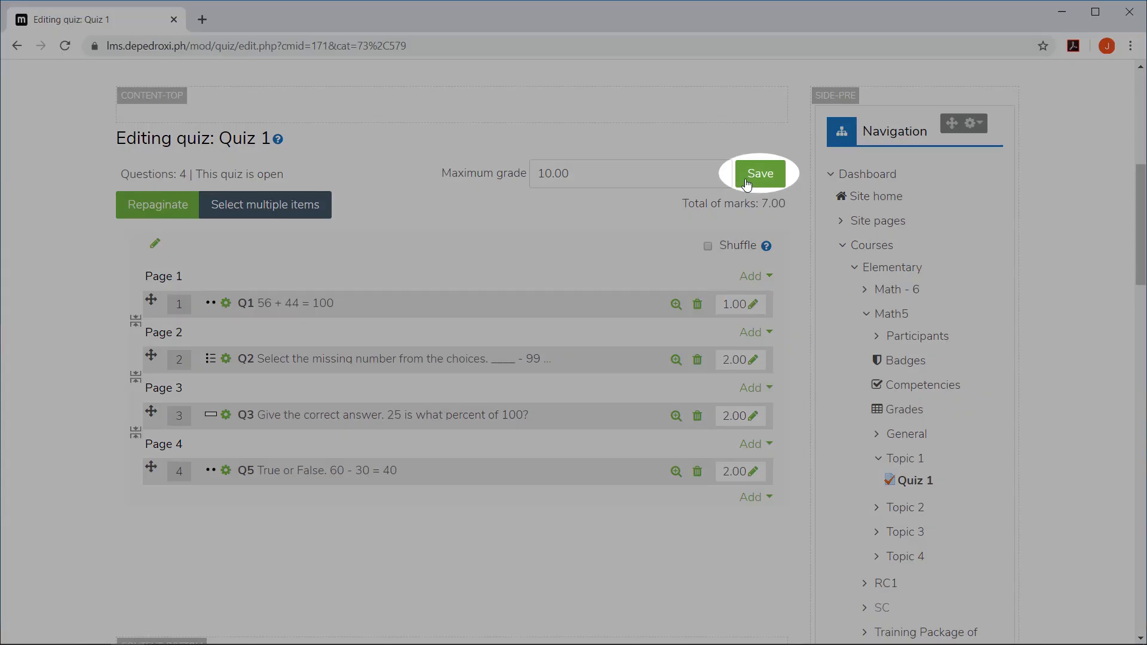
Step: Save Quiz 1 with its 10.00 maximum grade
left_click(746, 182)
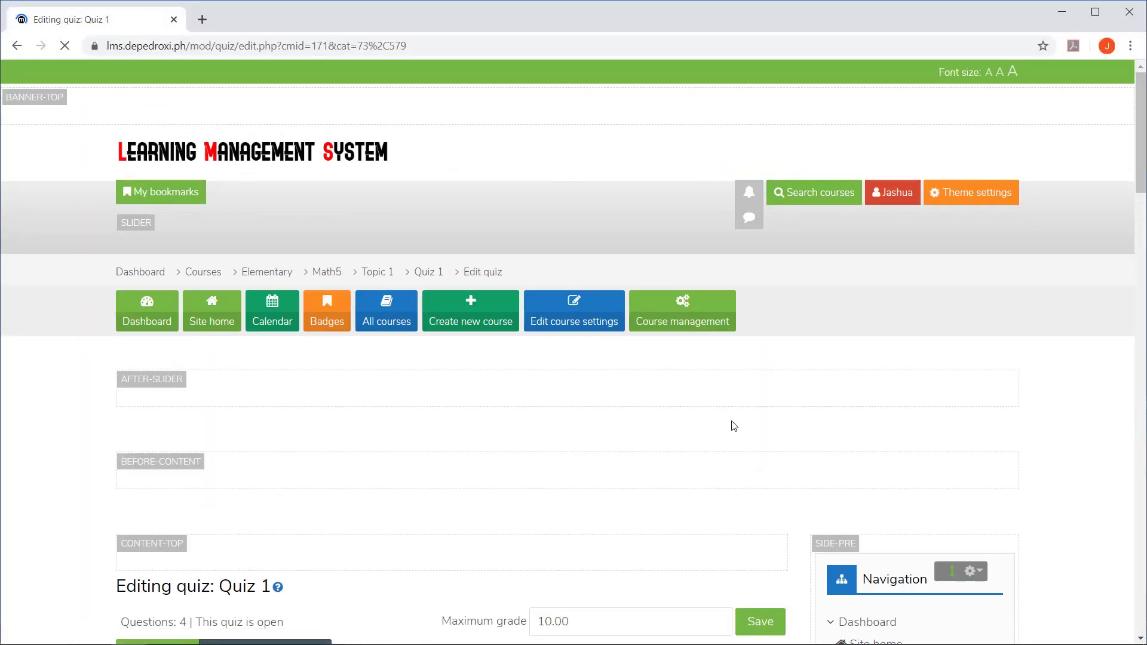
scroll(728, 415, "down", 3)
scroll(664, 386, "down", 2)
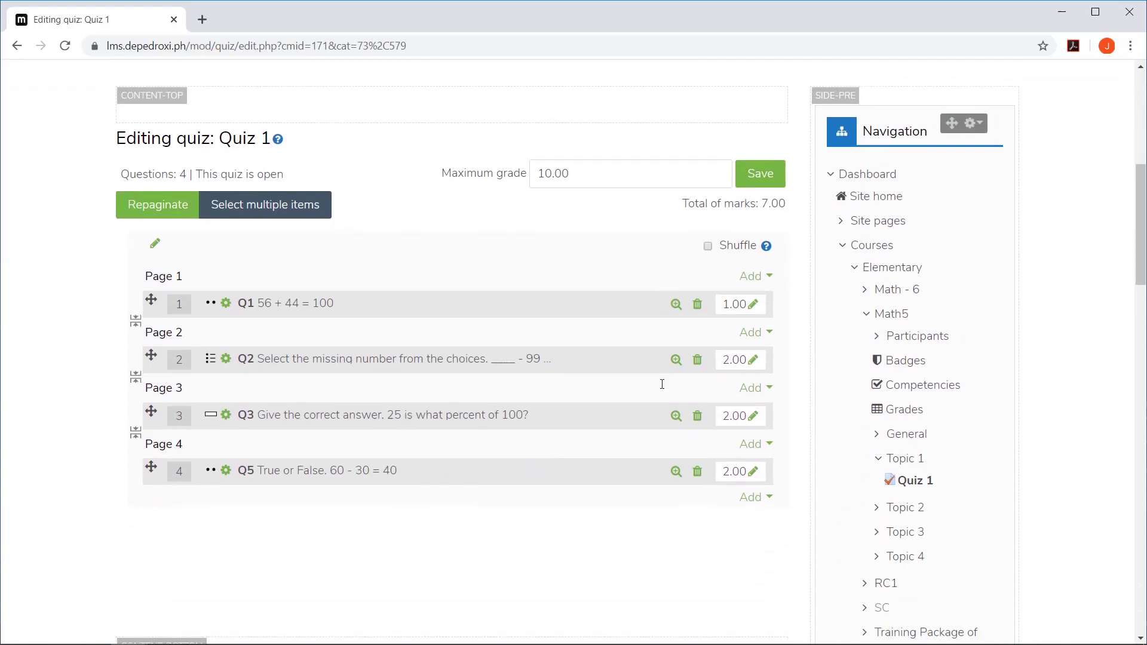